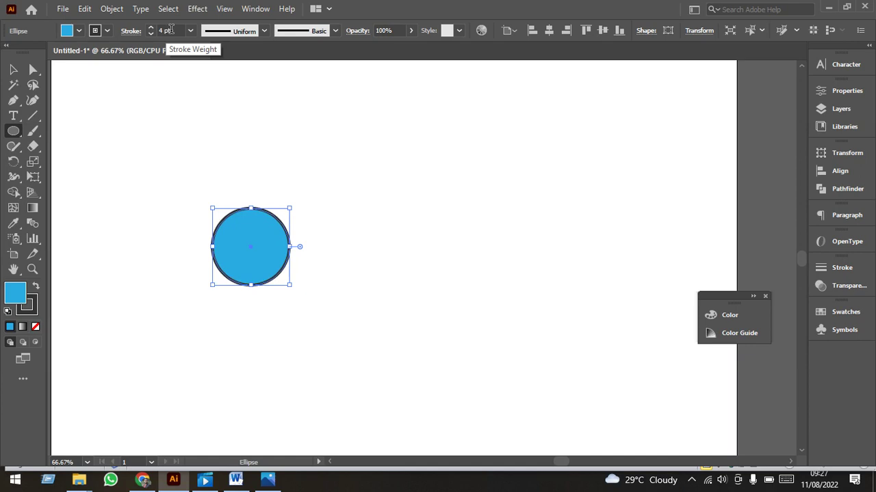
# Step: Duplicate the blue circle to its right, enlarge the copy slightly, and move it level with the original's lower edge
pyautogui.click(10, 71)
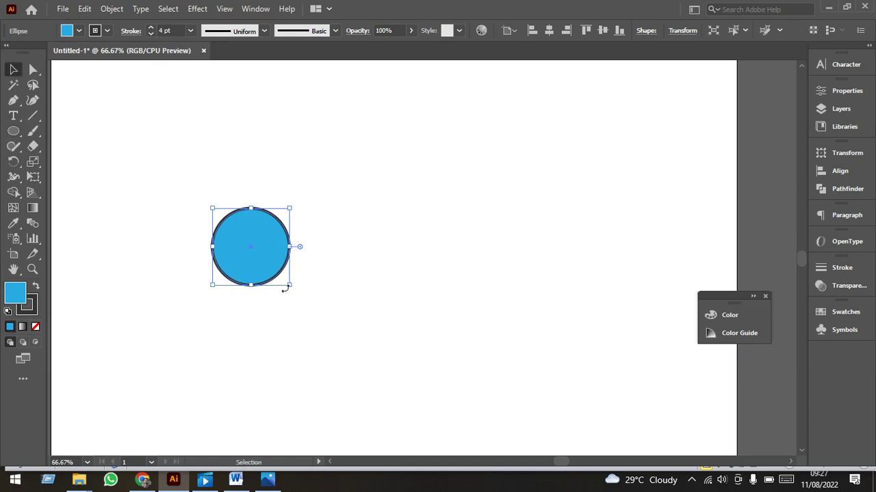
pyautogui.moveTo(254, 258); pyautogui.dragTo(517, 250)
pyautogui.moveTo(555, 285); pyautogui.dragTo(565, 295)
pyautogui.moveTo(514, 251); pyautogui.dragTo(515, 245)
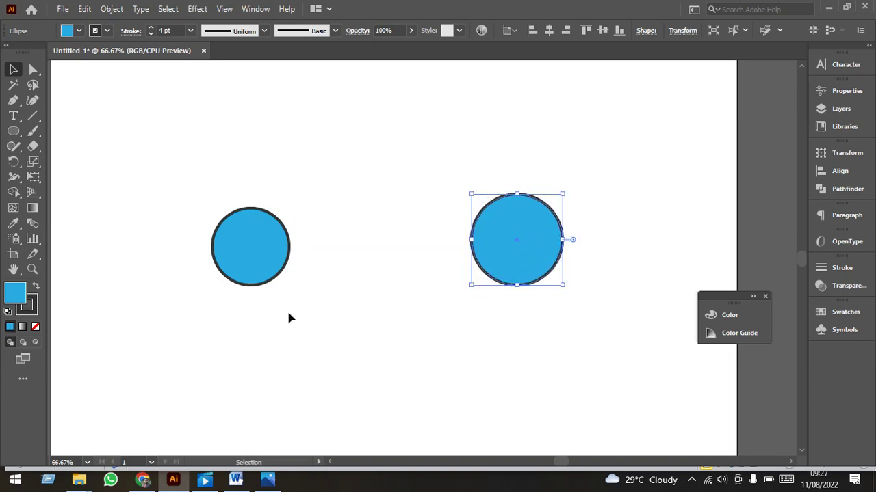
# Step: Display the rulers around the canvas
pyautogui.press('a')
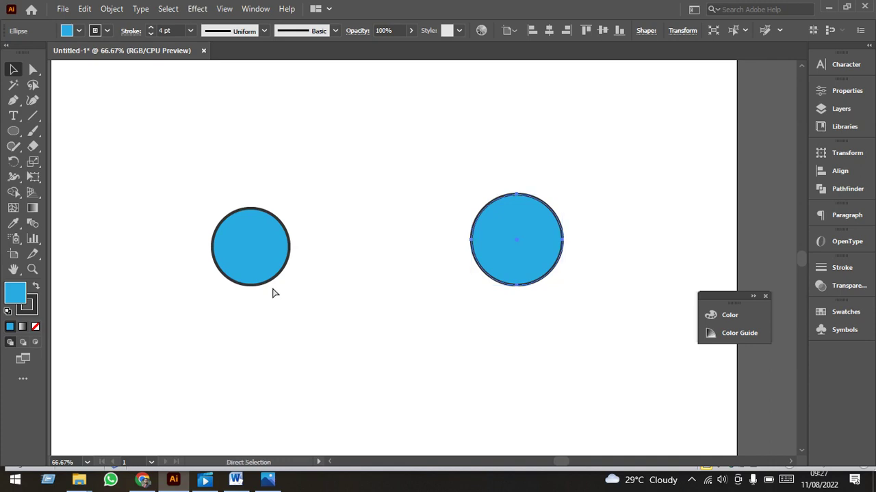
pyautogui.press('v')
pyautogui.hotkey('ctrl', 'r')
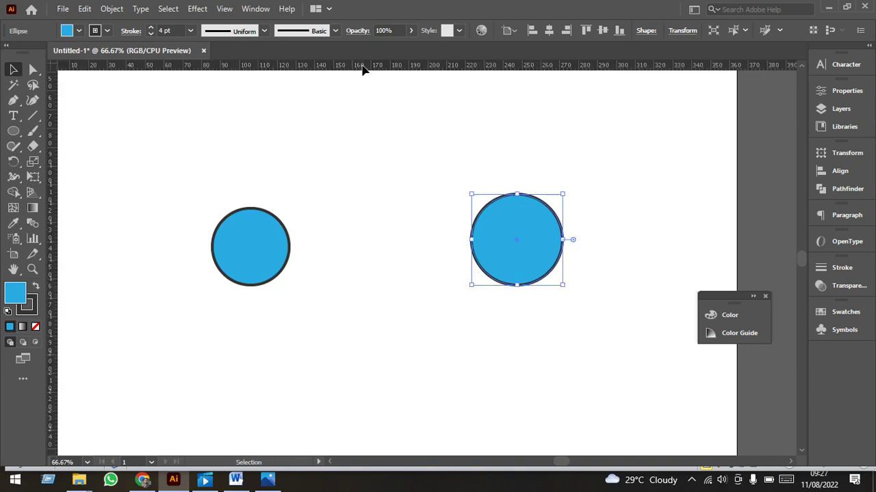
pyautogui.press('a')
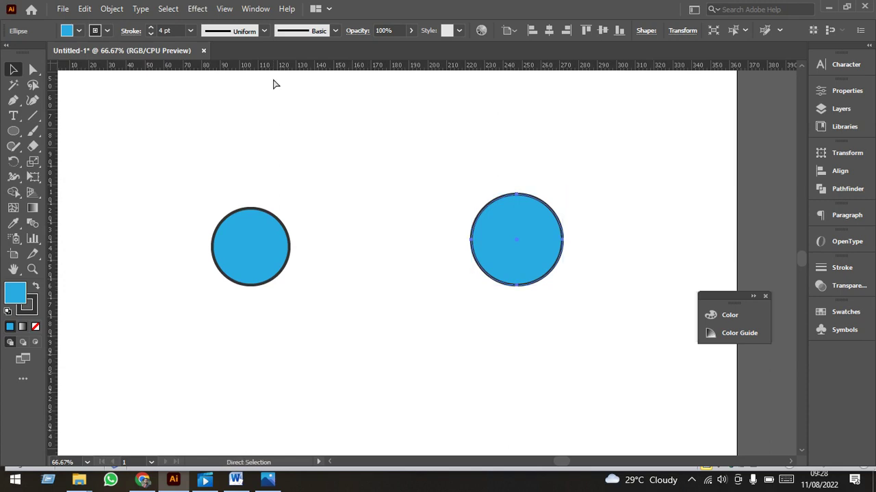
pyautogui.press('v')
pyautogui.hotkey('ctrl', 'r')
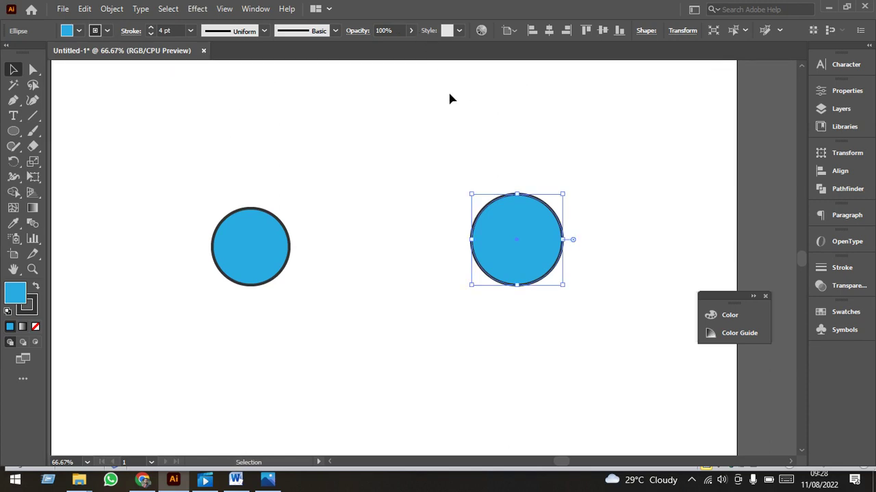
pyautogui.press('a')
pyautogui.press('v')
pyautogui.hotkey('ctrl', 'r')
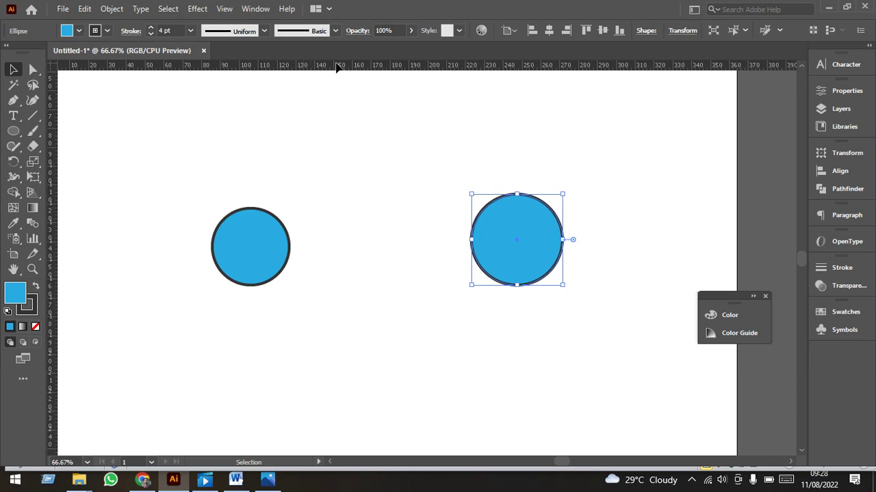
# Step: Place a horizontal guide exactly along the bottom outer stroke edge of both circles
pyautogui.moveTo(424, 70); pyautogui.dragTo(595, 292)
pyautogui.scroll(4, 350, 316)
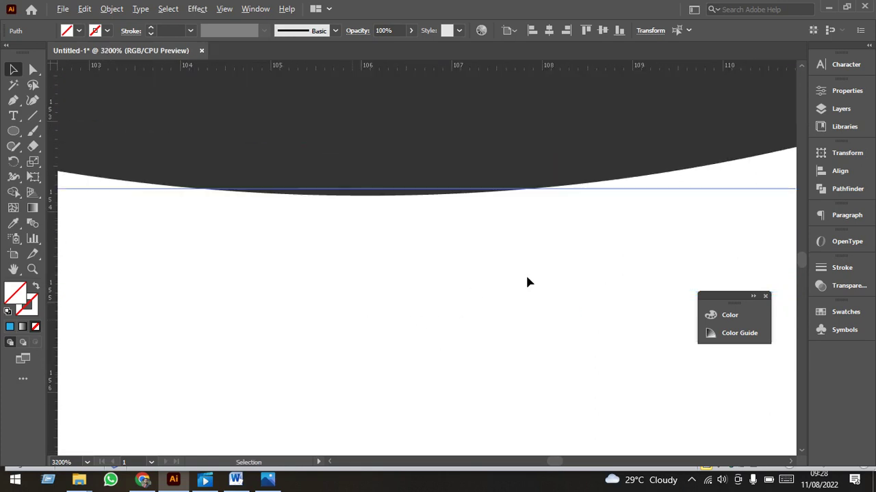
pyautogui.moveTo(711, 192); pyautogui.dragTo(712, 197)
pyautogui.scroll(-4, 395, 330)
pyautogui.scroll(-7, 395, 330)
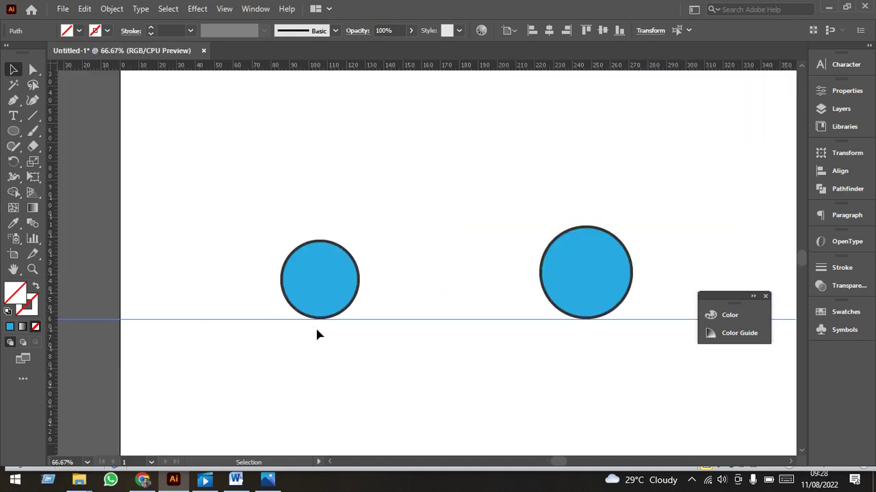
pyautogui.scroll(5, 613, 328)
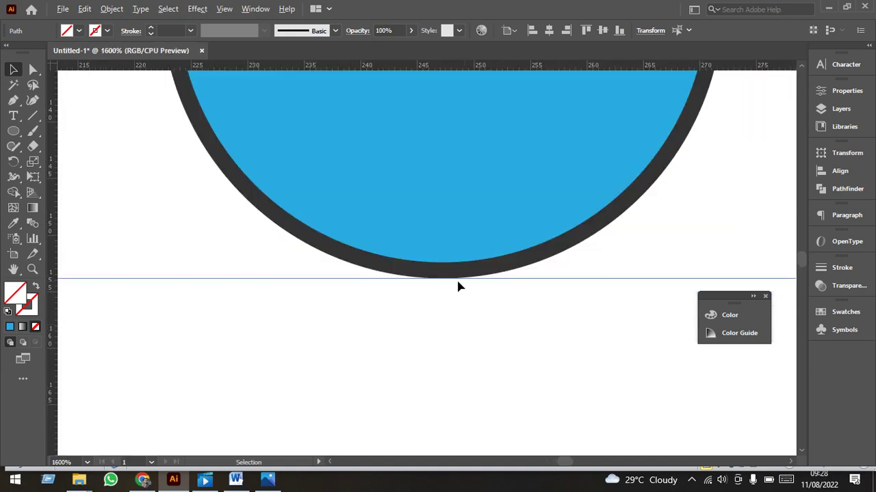
pyautogui.scroll(2, 454, 278)
pyautogui.scroll(-5, 442, 271)
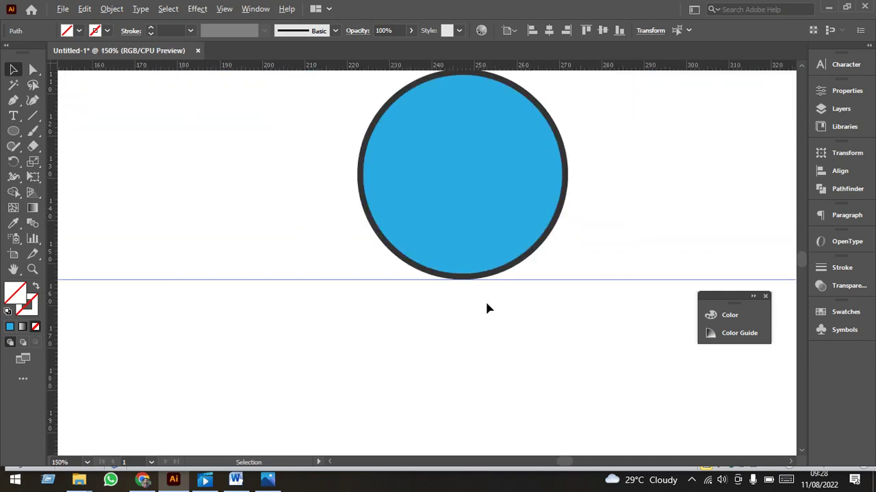
pyautogui.scroll(-3, 306, 322)
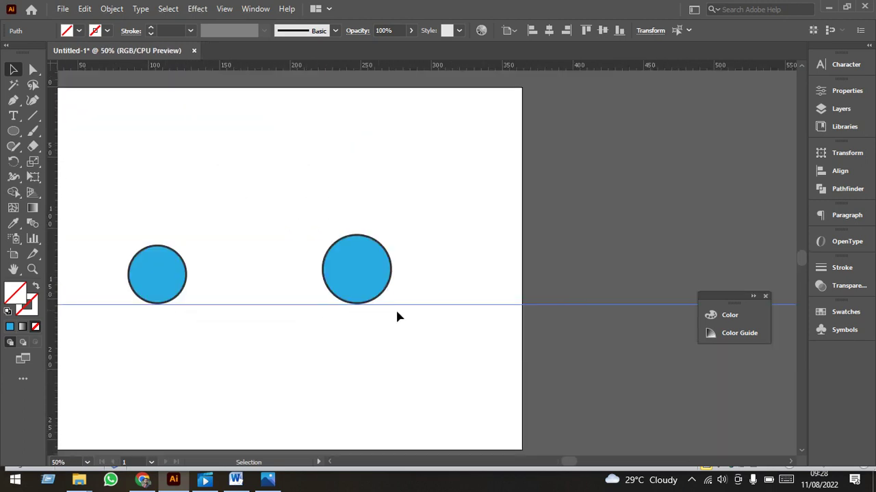
pyautogui.hscroll(-2, 326, 370)
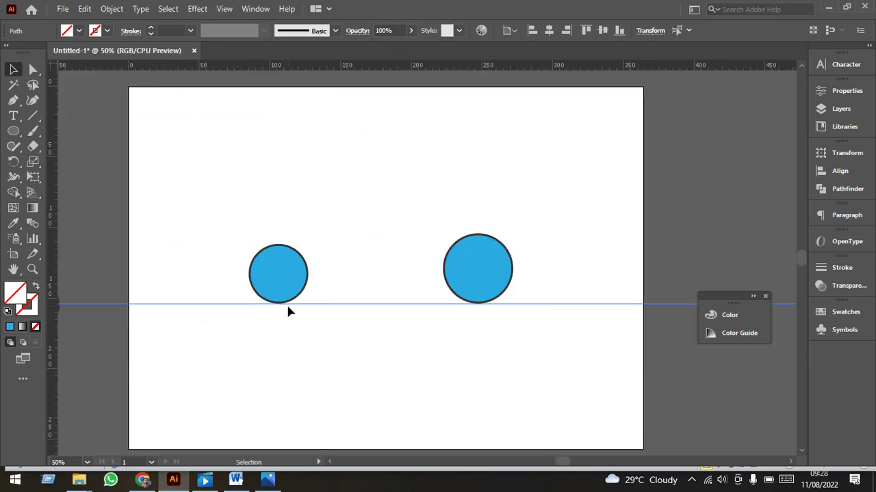
# Step: Add three larger circle copies between the two existing circles, overlapping and arching them into a cloud top
pyautogui.moveTo(291, 285); pyautogui.dragTo(476, 283)
pyautogui.moveTo(433, 248)
pyautogui.mouseDown()
pyautogui.moveTo(445, 246)
pyautogui.moveTo(438, 251)
pyautogui.mouseUp()
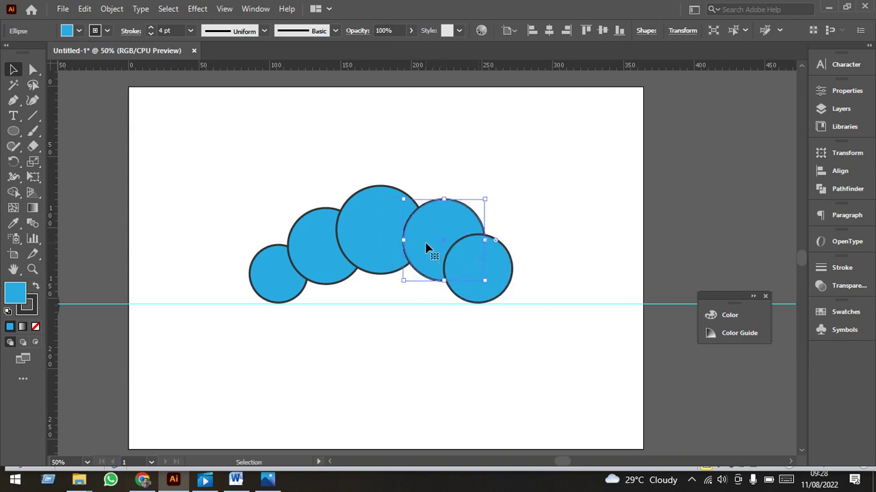
pyautogui.click(621, 212)
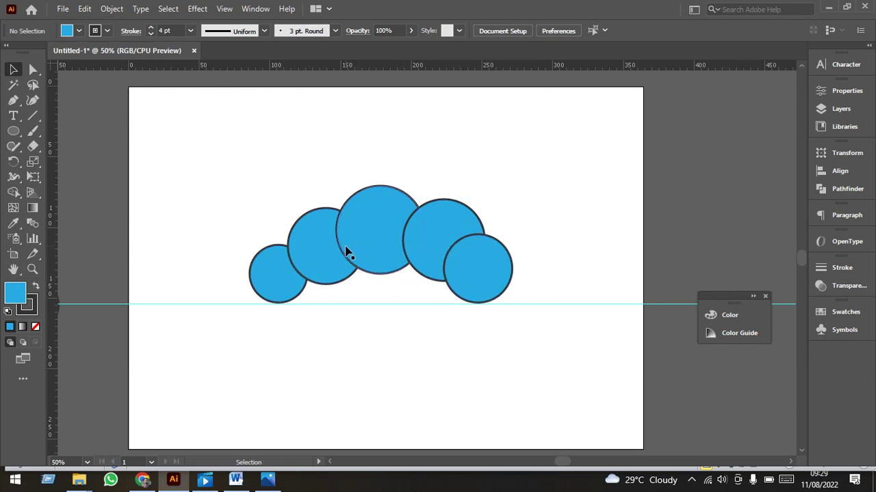
# Step: Draw a rectangle across the cloud's base between the bottom points of the two outer circles
pyautogui.click(13, 131)
pyautogui.click(56, 134)
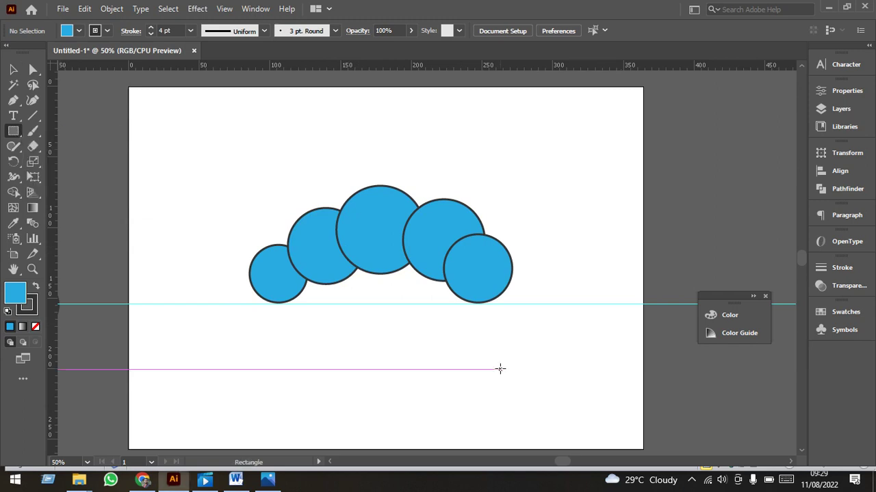
pyautogui.moveTo(480, 304); pyautogui.dragTo(277, 257)
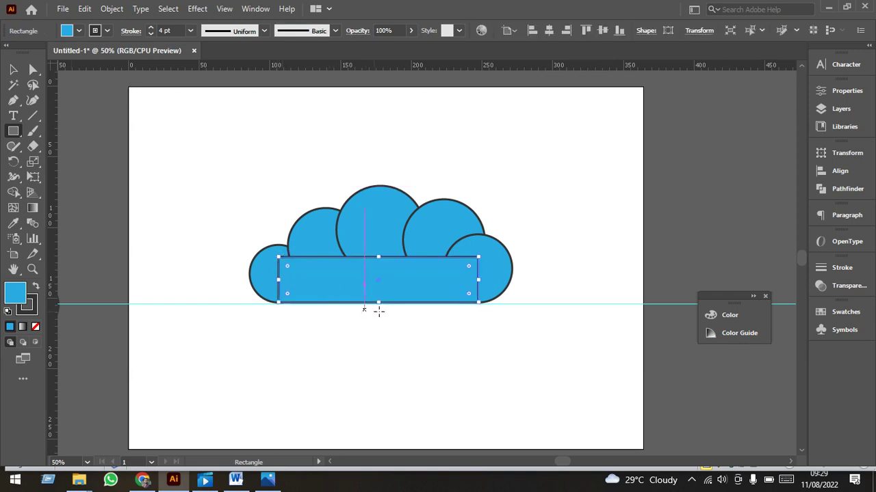
# Step: Examine how the rectangle's lower corners line up with the outer circles and the guide
pyautogui.keyDown('alt'); pyautogui.scroll(4, 389, 310); pyautogui.keyUp('alt')
pyautogui.moveTo(522, 336); pyautogui.dragTo(317, 334)
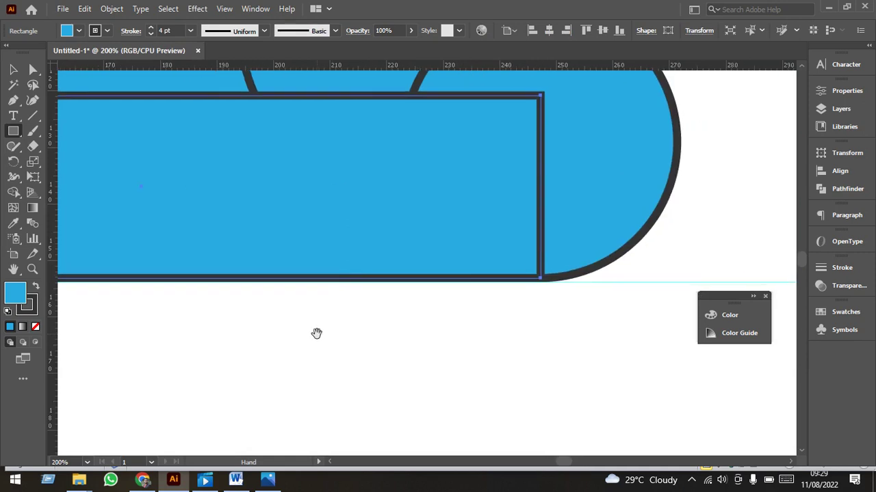
pyautogui.keyDown('alt'); pyautogui.scroll(4, 550, 295); pyautogui.keyUp('alt')
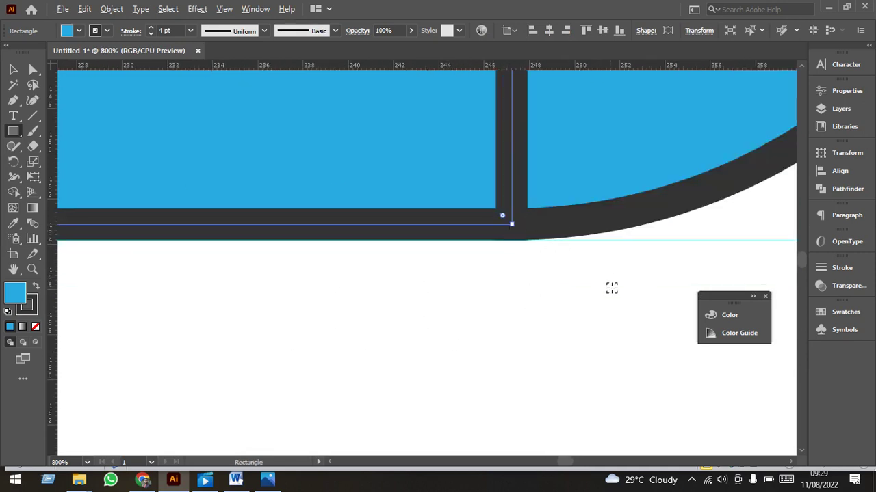
pyautogui.keyDown('alt'); pyautogui.scroll(-3, 609, 286); pyautogui.keyUp('alt')
pyautogui.hscroll(-10, 457, 352)
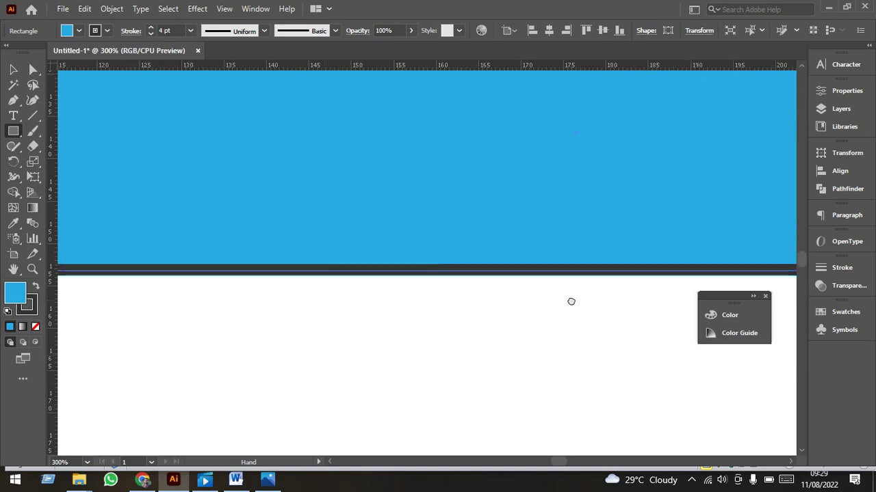
pyautogui.keyDown('alt'); pyautogui.scroll(3, 207, 279); pyautogui.keyUp('alt')
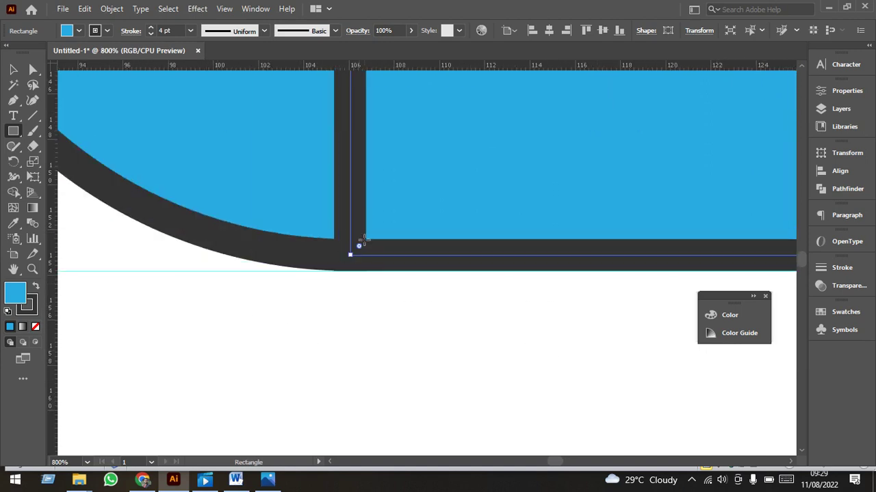
pyautogui.keyDown('alt'); pyautogui.scroll(-3, 352, 293); pyautogui.keyUp('alt')
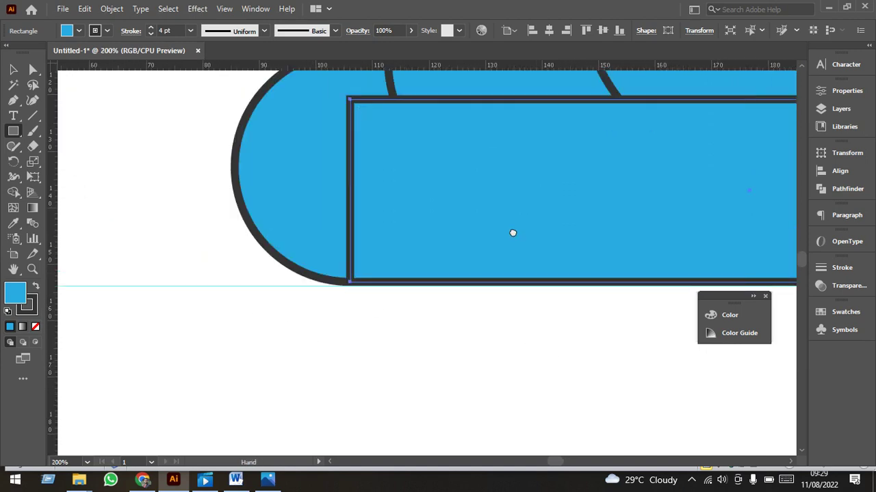
pyautogui.keyDown('alt'); pyautogui.scroll(-3, 244, 309); pyautogui.keyUp('alt')
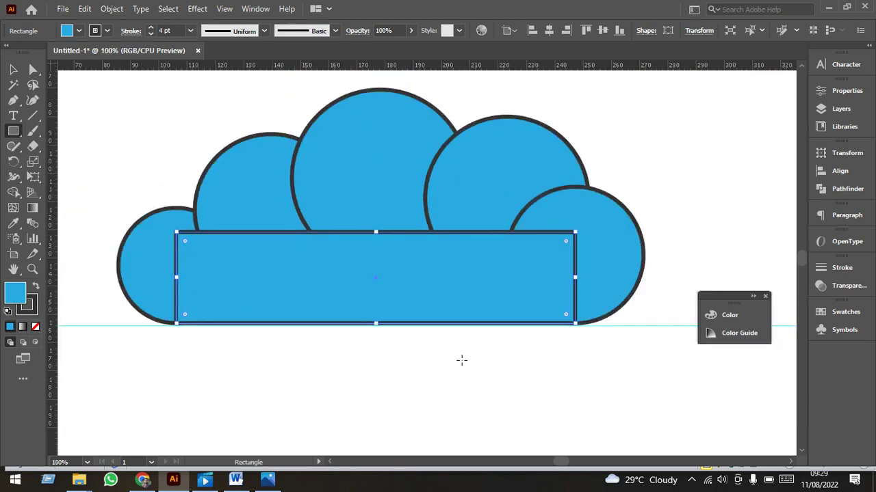
# Step: Remove the horizontal guide beneath the cloud and deselect everything
pyautogui.press('v')
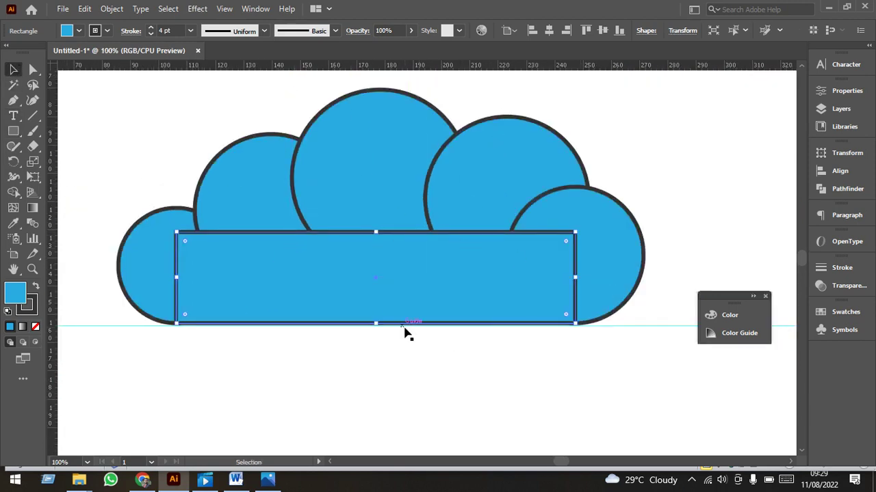
pyautogui.moveTo(695, 383); pyautogui.dragTo(679, 392)
pyautogui.click(672, 384)
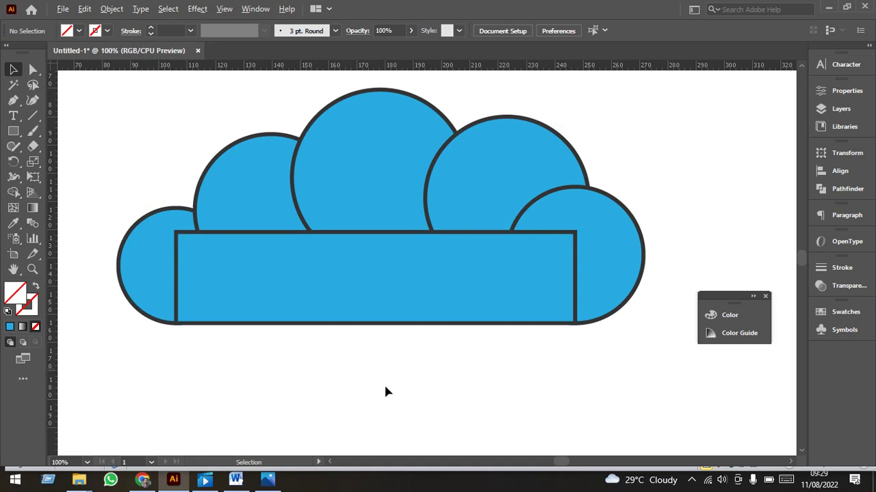
# Step: Merge the five circles and the rectangle into a single cloud shape with the Shape Builder Tool
pyautogui.scroll(-1, 385, 387)
pyautogui.moveTo(241, 196); pyautogui.dragTo(603, 419)
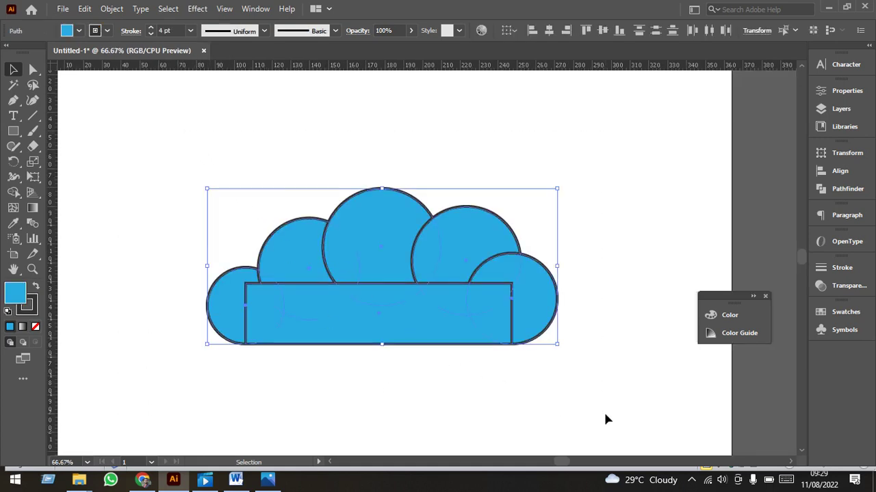
pyautogui.click(11, 198)
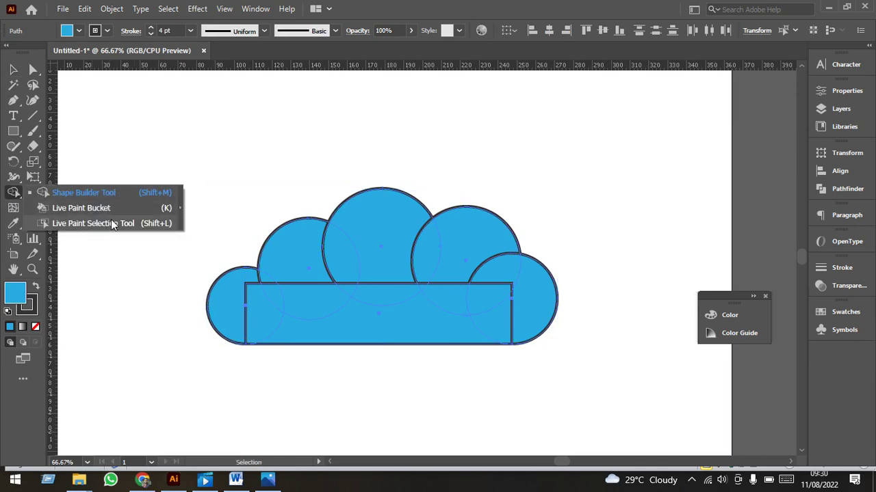
pyautogui.click(14, 195)
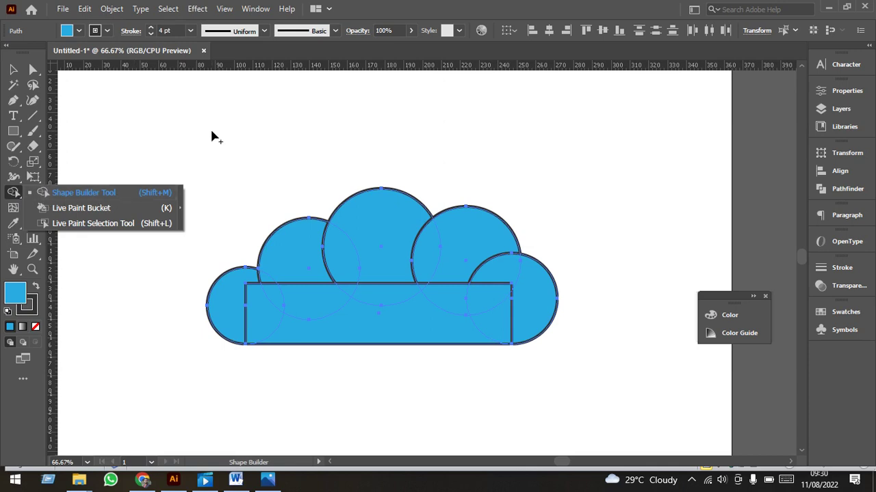
pyautogui.click(66, 193)
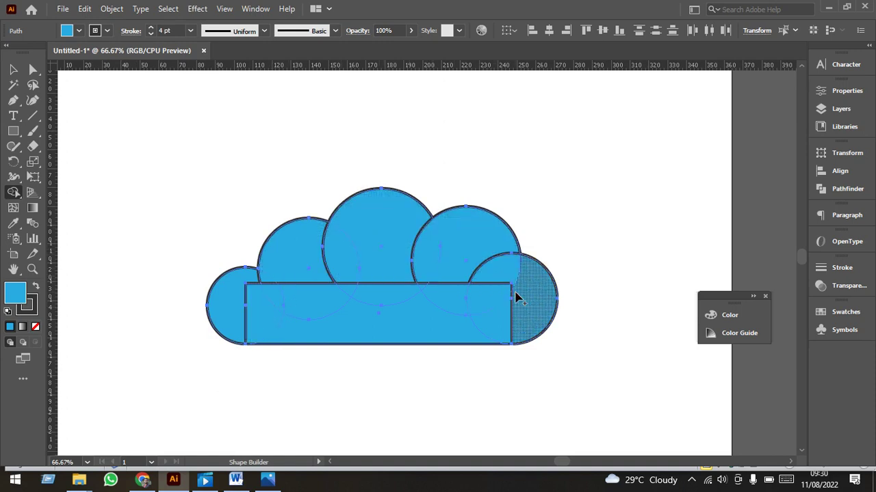
pyautogui.moveTo(243, 321)
pyautogui.mouseDown()
pyautogui.moveTo(517, 312)
pyautogui.moveTo(492, 263)
pyautogui.moveTo(391, 246)
pyautogui.moveTo(295, 268)
pyautogui.moveTo(260, 299)
pyautogui.moveTo(414, 280)
pyautogui.moveTo(432, 303)
pyautogui.mouseUp()
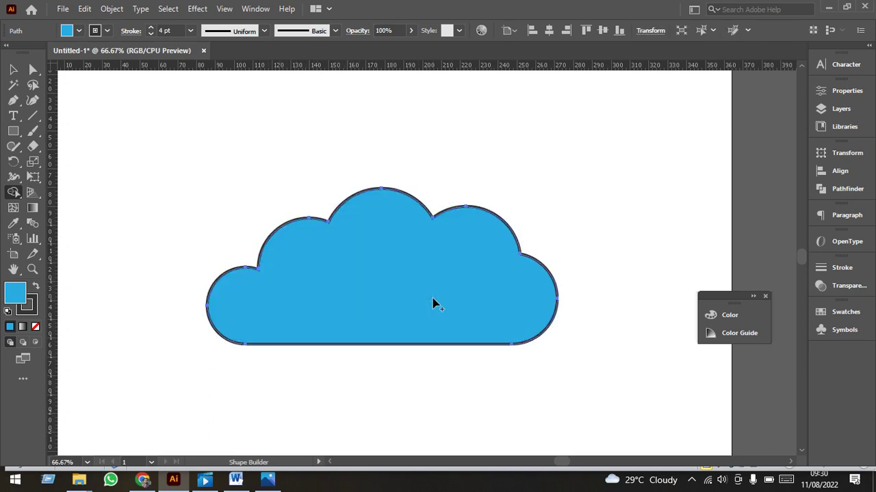
pyautogui.click(13, 70)
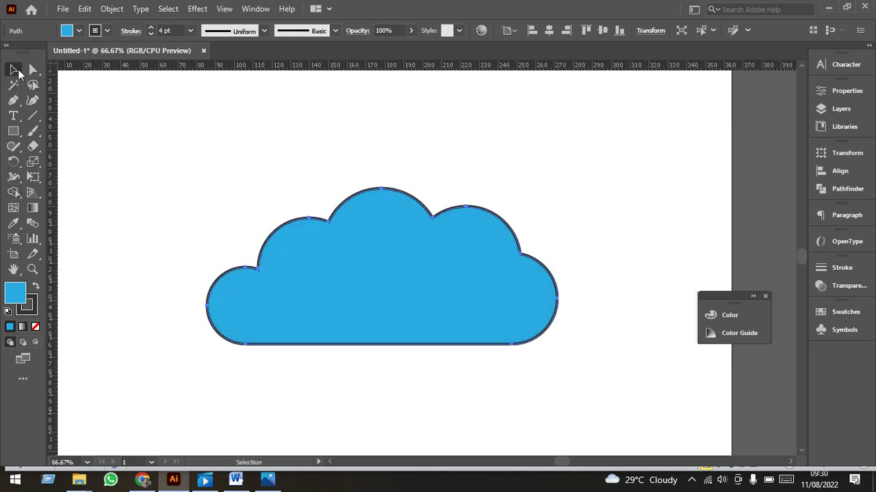
pyautogui.click(242, 145)
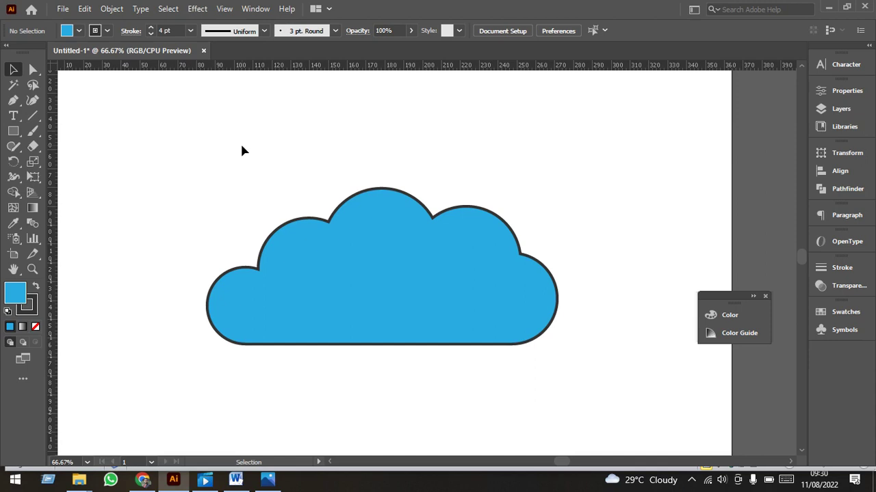
# Step: Set the merged cloud's stroke weight to 10 pt and deselect it
pyautogui.click(409, 332)
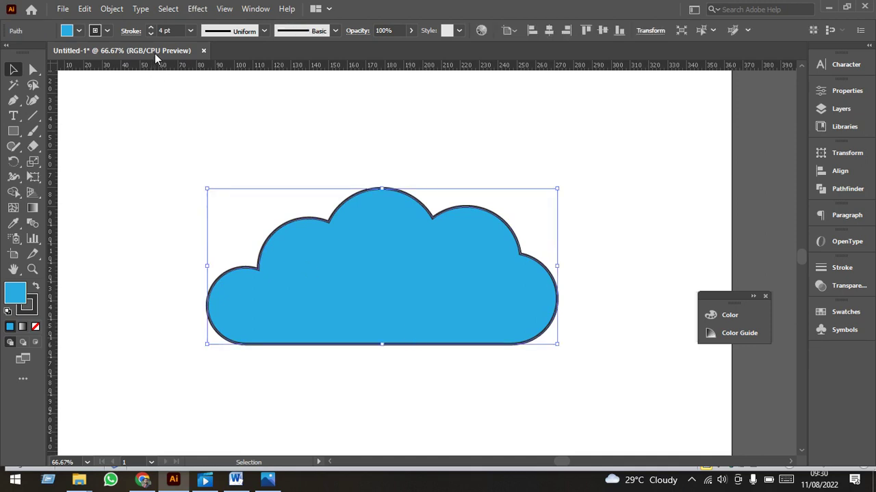
pyautogui.click(165, 30)
pyautogui.write('10')
pyautogui.press('Return')
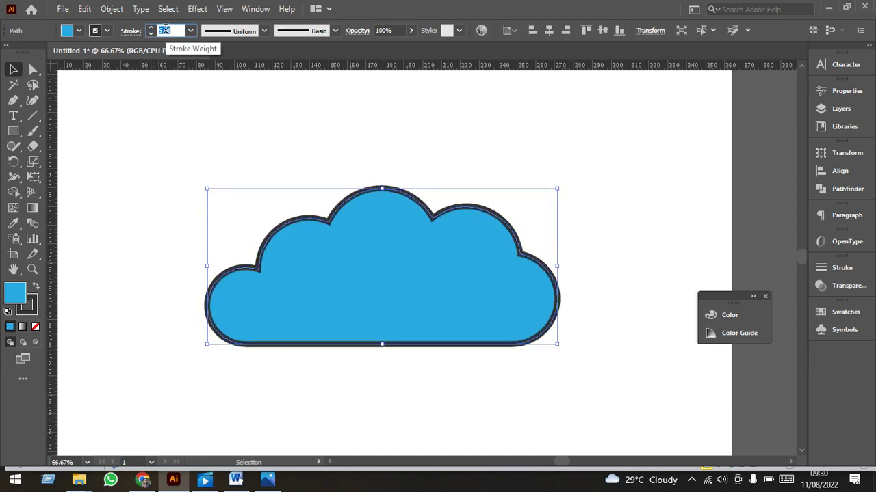
pyautogui.click(209, 139)
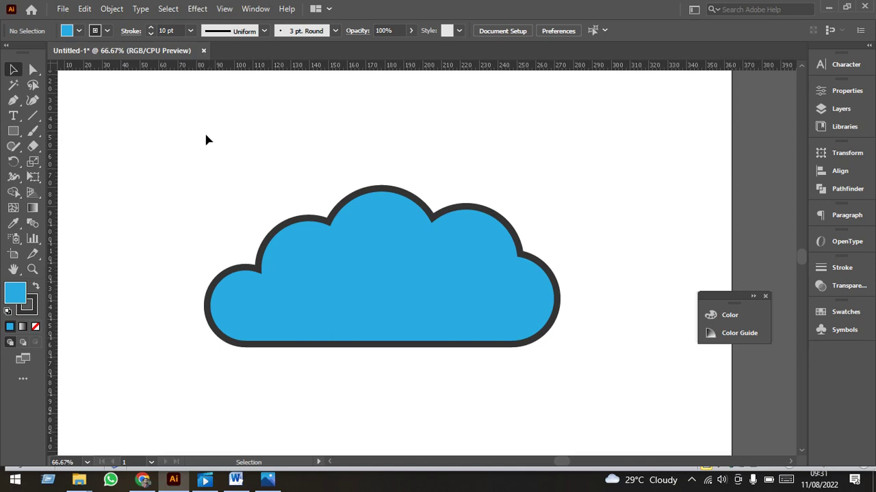
# Step: Move the finished blue cloud off the artboard onto the canvas beside its right edge
pyautogui.scroll(-3, 330, 338)
pyautogui.moveTo(288, 273); pyautogui.dragTo(410, 362)
pyautogui.moveTo(368, 336); pyautogui.dragTo(590, 338)
pyautogui.scroll(2, 447, 350)
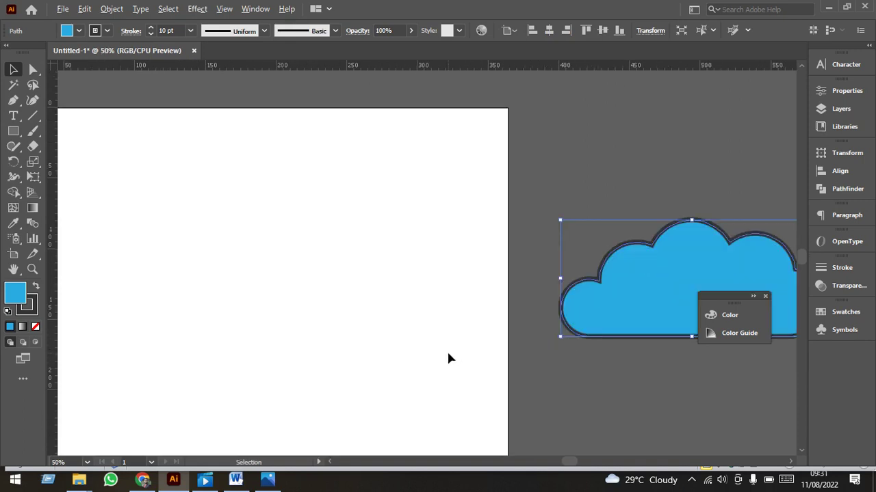
pyautogui.moveTo(392, 352); pyautogui.dragTo(500, 356)
pyautogui.scroll(-2, 384, 372)
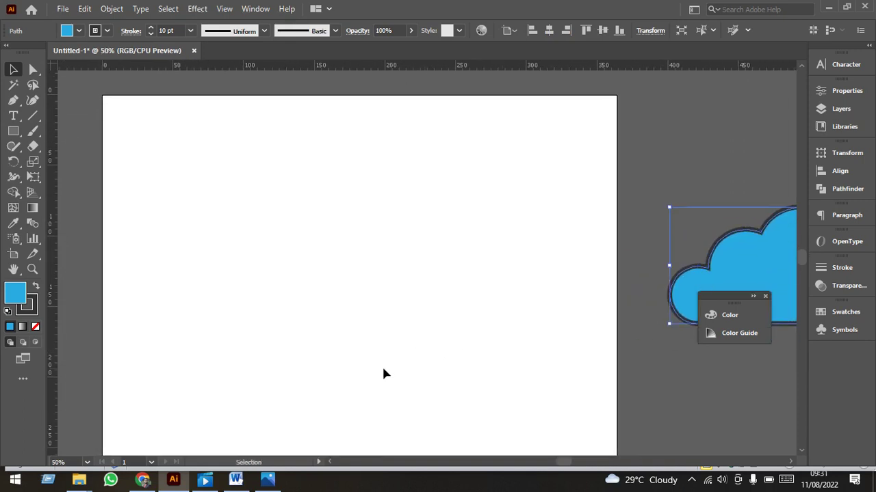
# Step: Draw a circle about 112 mm across with the Ellipse Tool and duplicate it slightly to the right, overlapping the original
pyautogui.moveTo(13, 131); pyautogui.dragTo(68, 162)
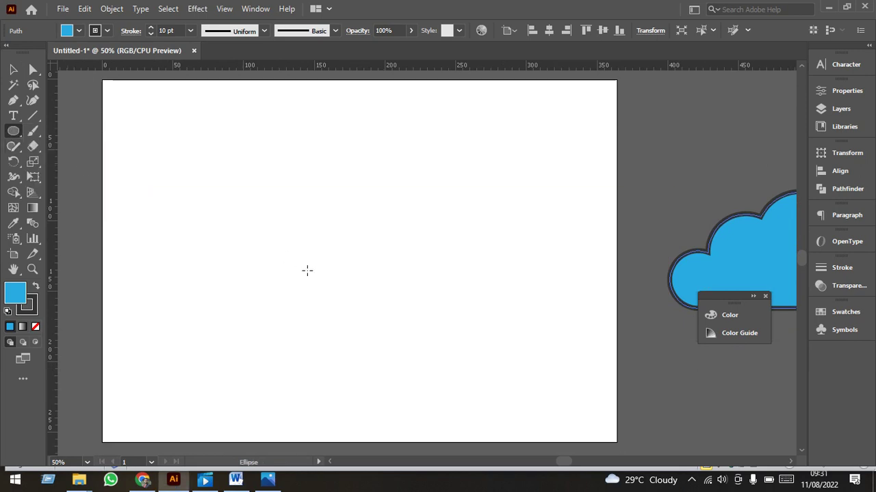
pyautogui.moveTo(304, 222); pyautogui.dragTo(360, 302)
pyautogui.scroll(1, 349, 301)
pyautogui.press('v')
pyautogui.moveTo(299, 279); pyautogui.dragTo(337, 274)
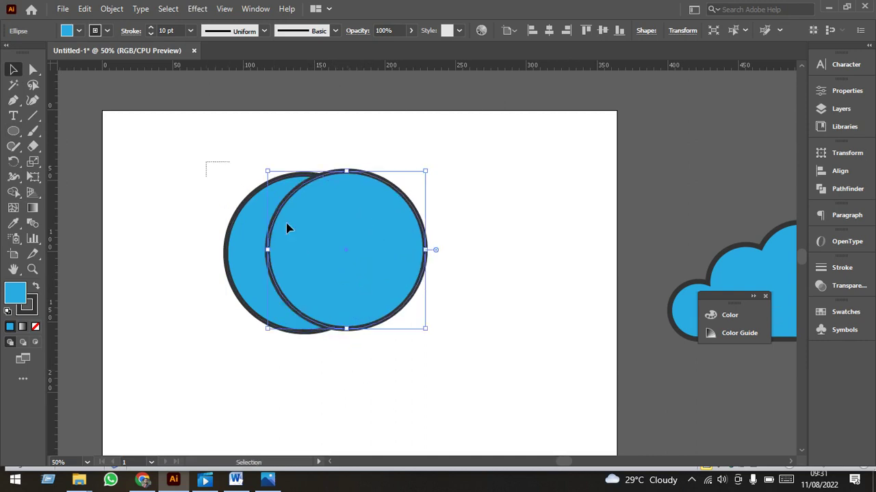
# Step: Set the stroke weight of both overlapping circles to 7 pt and deselect them
pyautogui.moveTo(239, 187); pyautogui.dragTo(325, 260)
pyautogui.click(163, 30)
pyautogui.write('5')
pyautogui.press('Return')
pyautogui.moveTo(419, 355); pyautogui.dragTo(301, 268)
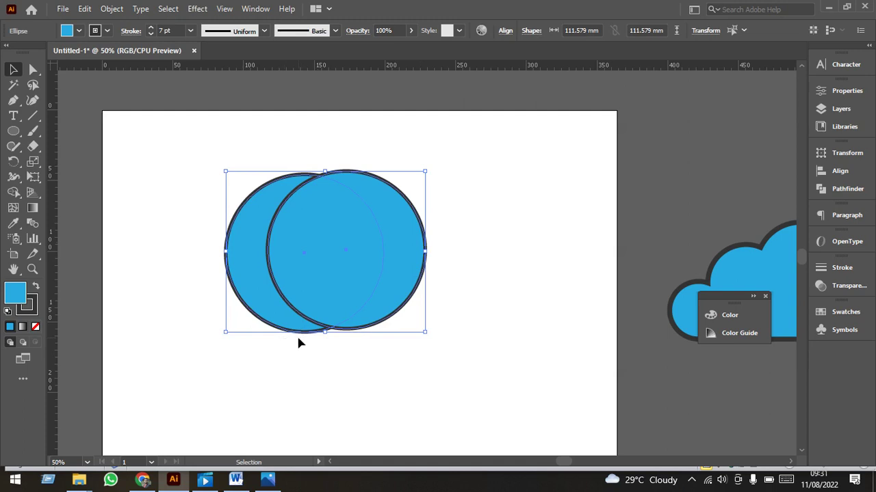
pyautogui.click(298, 341)
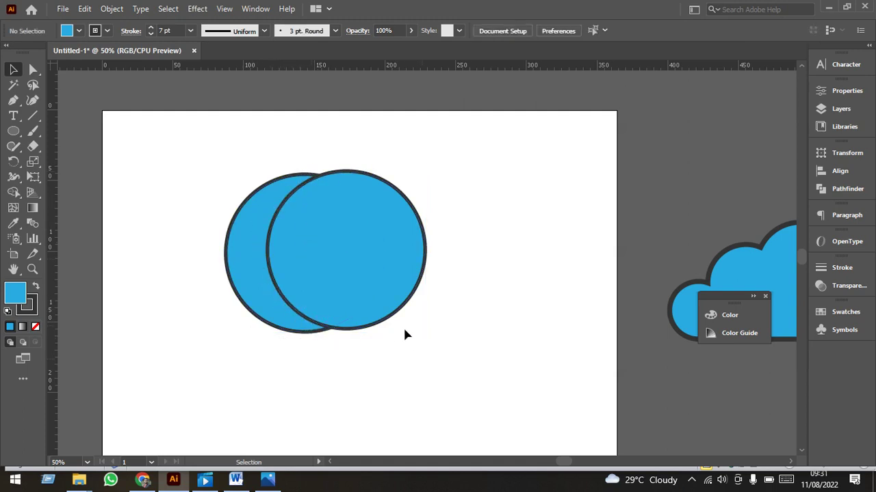
# Step: Nudge the front circle left so that it covers more of the circle behind it, and deselect it
pyautogui.click(404, 276)
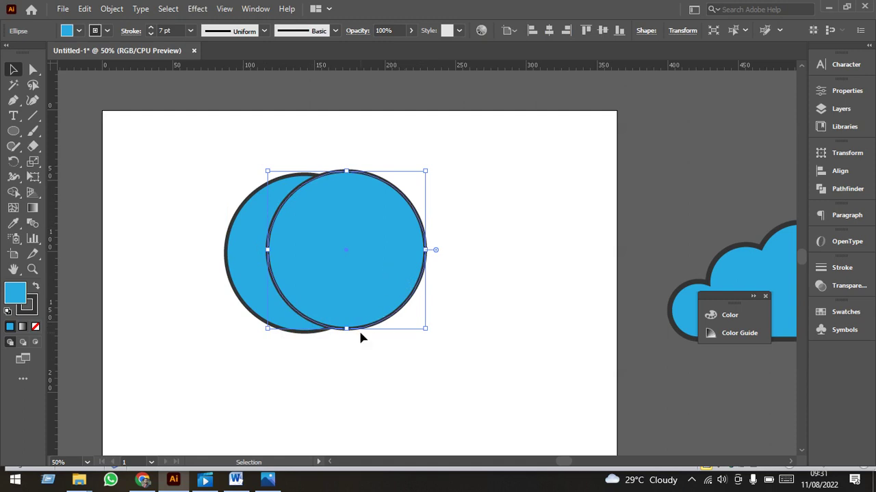
pyautogui.press('Left')
pyautogui.press('Left')
pyautogui.press('Left')
pyautogui.press('Left')
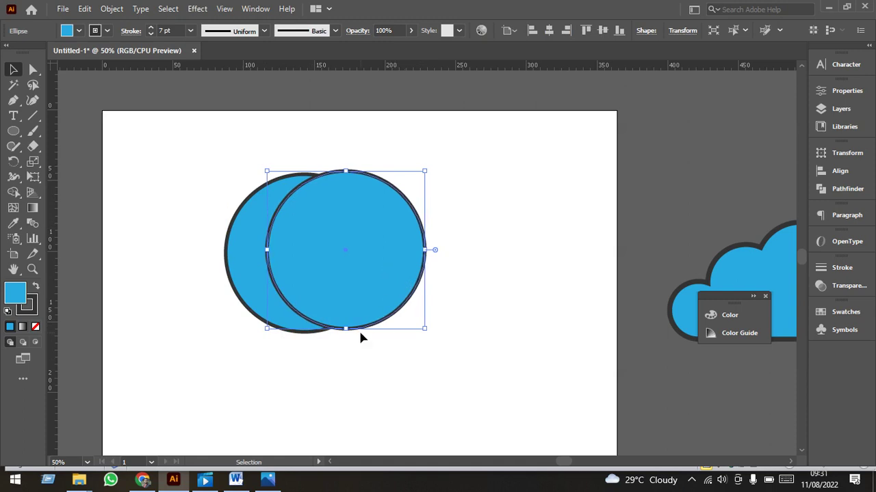
pyautogui.press('Left')
pyautogui.press('Left')
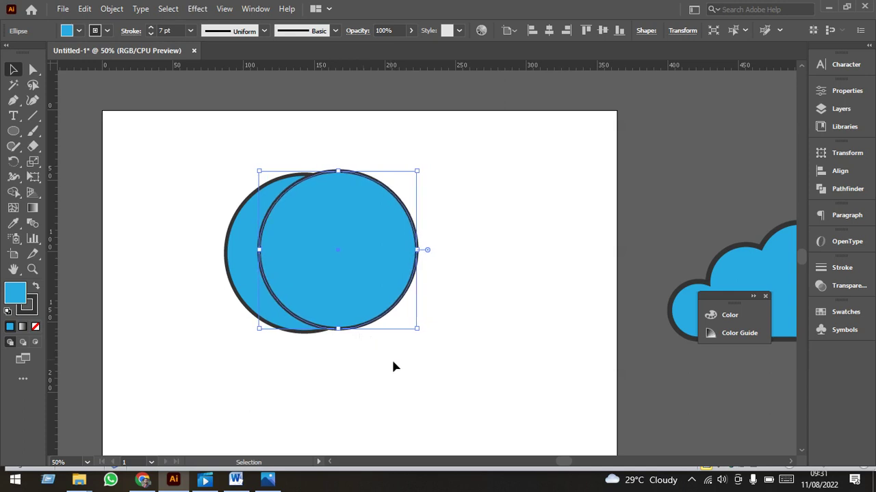
pyautogui.click(416, 372)
# Step: Cut the front circle away from the rear one with the Shape Builder Tool, leaving only the crescent, and deselect it
pyautogui.moveTo(456, 358); pyautogui.dragTo(209, 156)
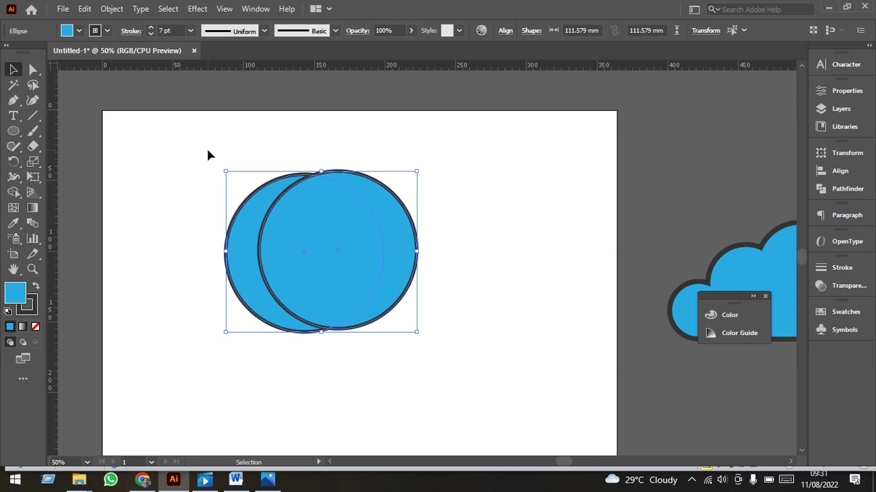
pyautogui.click(12, 195)
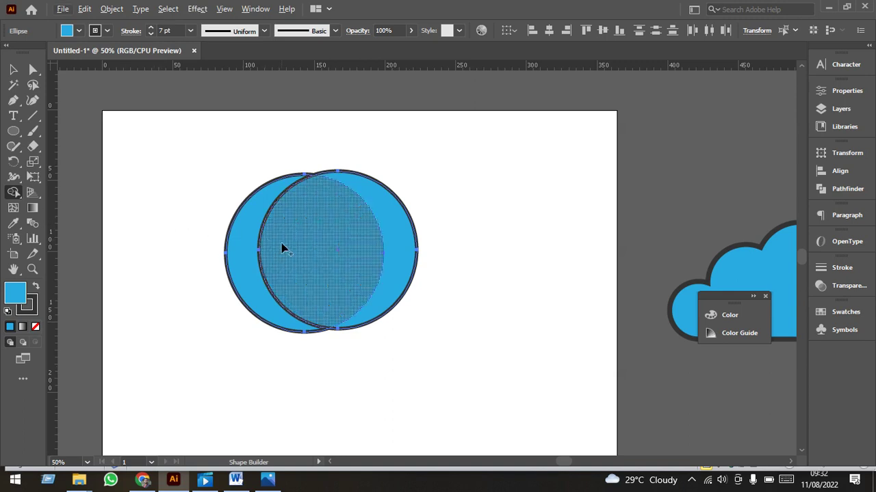
pyautogui.moveTo(282, 247); pyautogui.dragTo(464, 244)
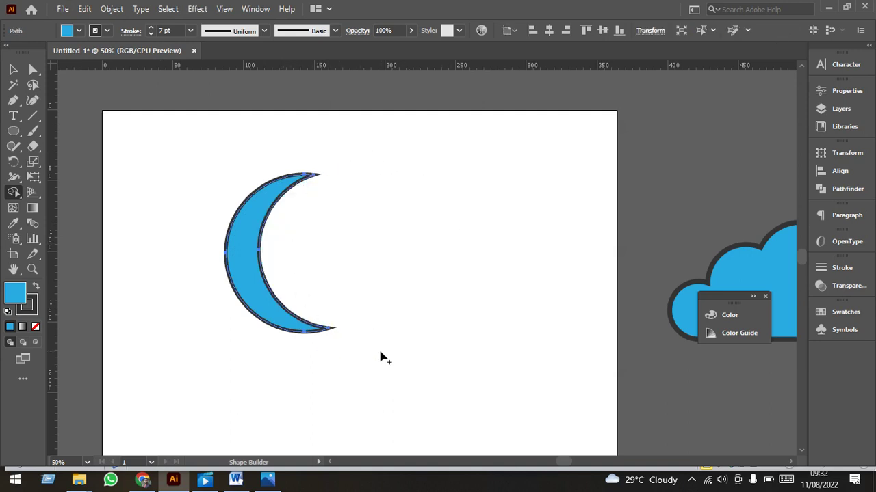
pyautogui.click(13, 69)
pyautogui.hotkey('ctrl', 'shift', 'a')
# Step: Fill the crescent moon with orange
pyautogui.click(253, 296)
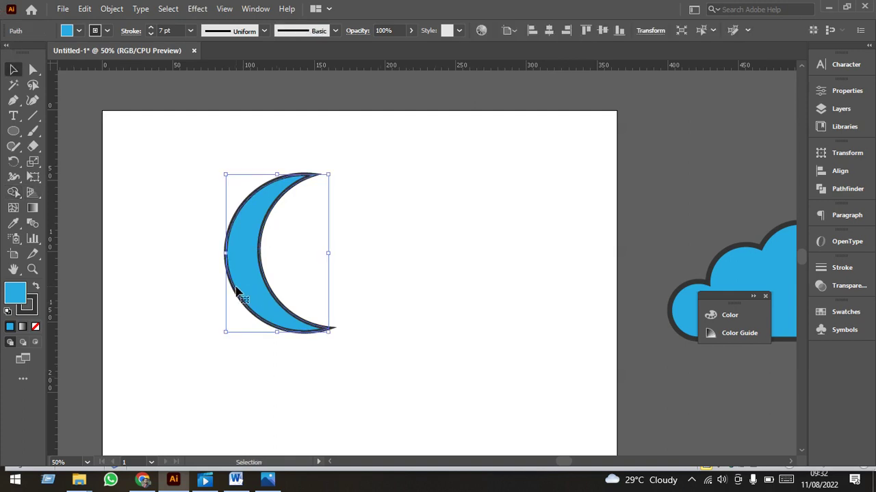
pyautogui.click(79, 31)
pyautogui.click(125, 52)
pyautogui.click(445, 339)
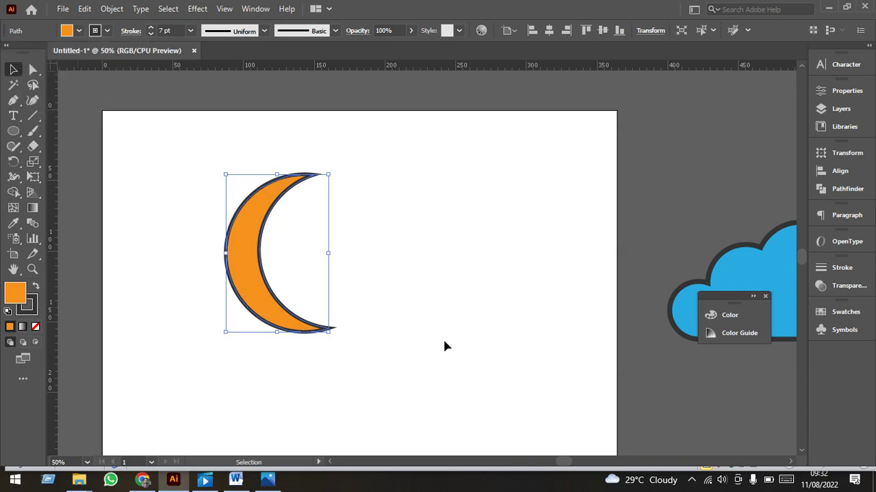
pyautogui.click(445, 339)
# Step: Move the orange crescent off the artboard and place it below the blue cloud
pyautogui.moveTo(270, 312); pyautogui.dragTo(270, 337)
pyautogui.scroll(-2, 410, 349)
pyautogui.scroll(2, 221, 313)
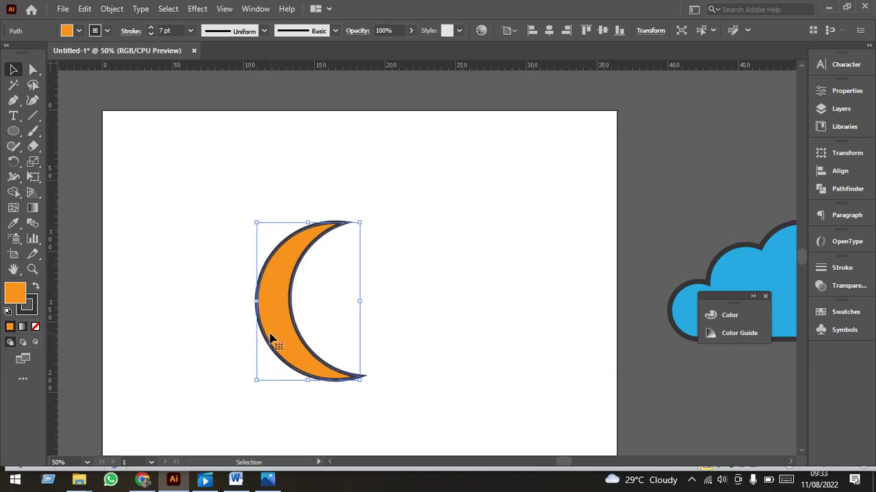
pyautogui.press('super')
pyautogui.press('Escape')
pyautogui.hotkey('ctrl', '-')
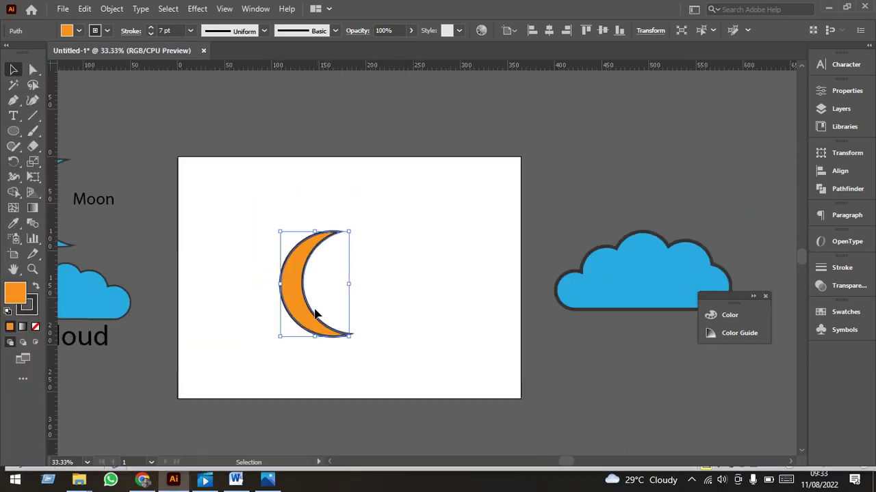
pyautogui.moveTo(301, 328); pyautogui.dragTo(622, 422)
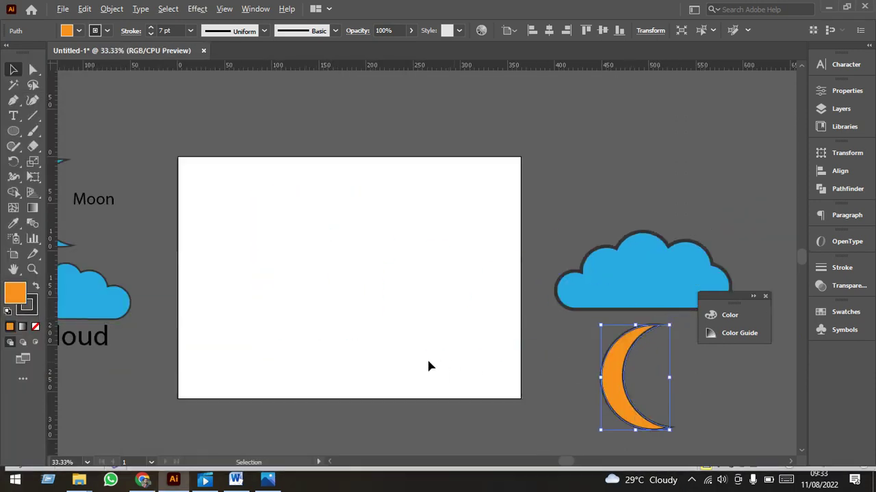
# Step: Draw an orange circle about 99 mm across and duplicate it twice, overlapping two circles above and one centred below
pyautogui.hotkey('ctrl', '+')
pyautogui.click(12, 132)
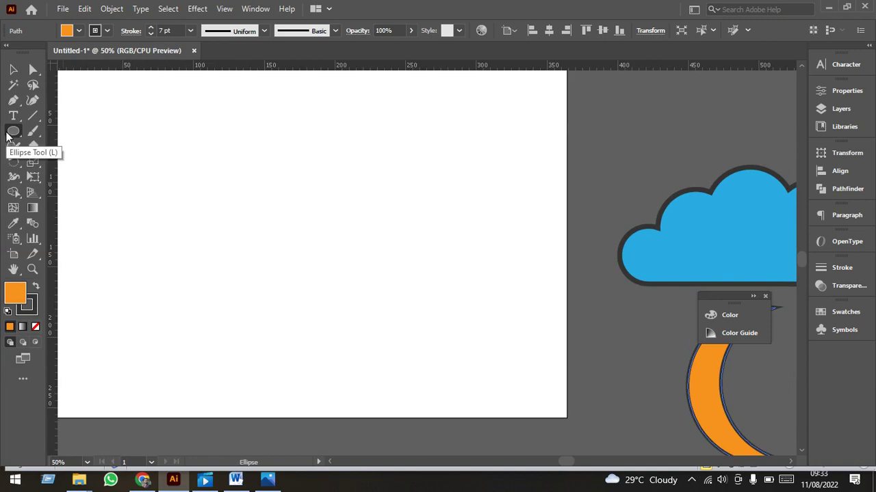
pyautogui.moveTo(198, 199); pyautogui.dragTo(242, 297)
pyautogui.press('v')
pyautogui.moveTo(196, 229); pyautogui.dragTo(232, 287)
pyautogui.moveTo(322, 313); pyautogui.dragTo(431, 309)
pyautogui.click(19, 69)
# Step: Remove the non-overlapping outer areas of the three circles with the Shape Builder Tool, leaving a three-petal shape
pyautogui.moveTo(205, 109); pyautogui.dragTo(518, 337)
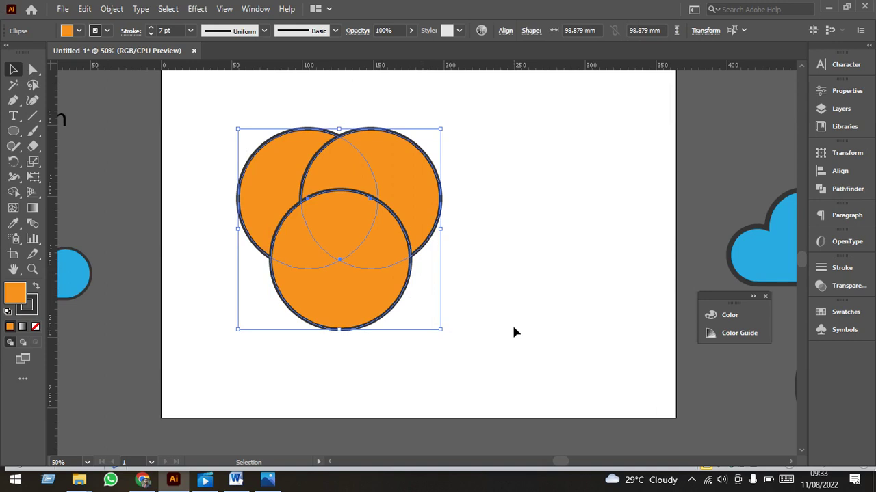
pyautogui.hotkey('shift', 'm')
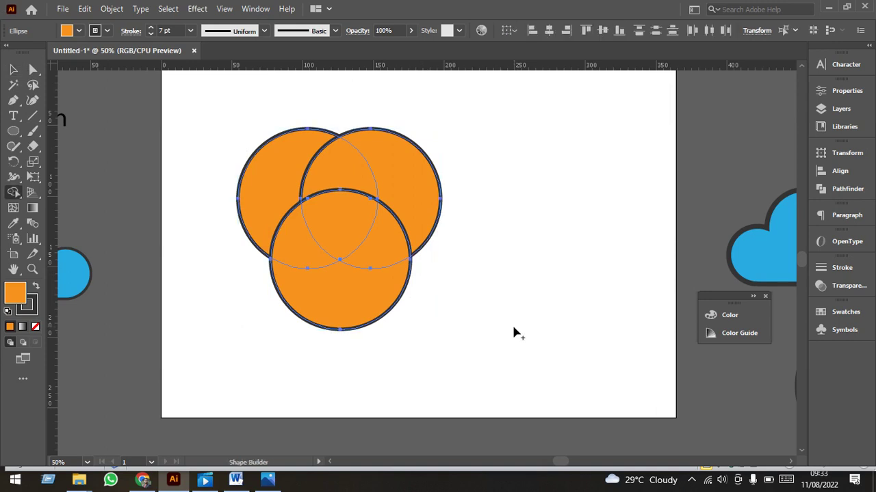
pyautogui.keyDown('alt'); pyautogui.click(397, 170); pyautogui.keyUp('alt')
pyautogui.keyDown('alt'); pyautogui.click(260, 167); pyautogui.keyUp('alt')
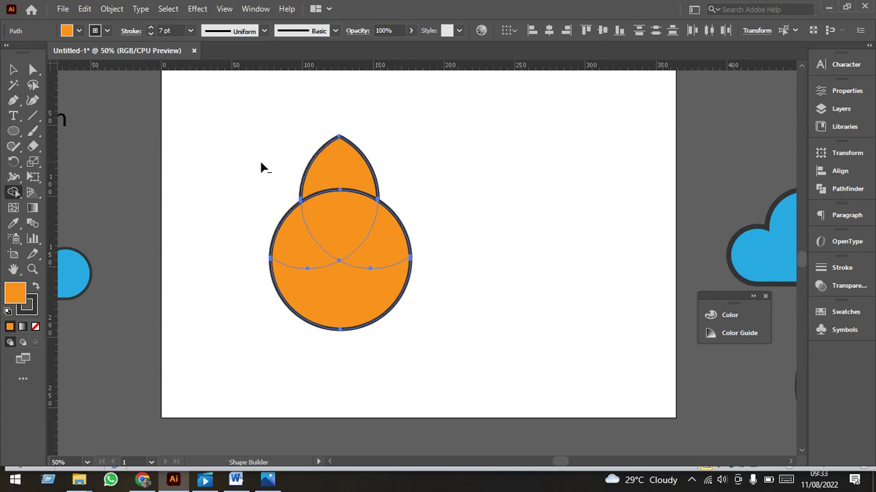
pyautogui.keyDown('alt'); pyautogui.click(323, 317); pyautogui.keyUp('alt')
pyautogui.scroll(1, 316, 199)
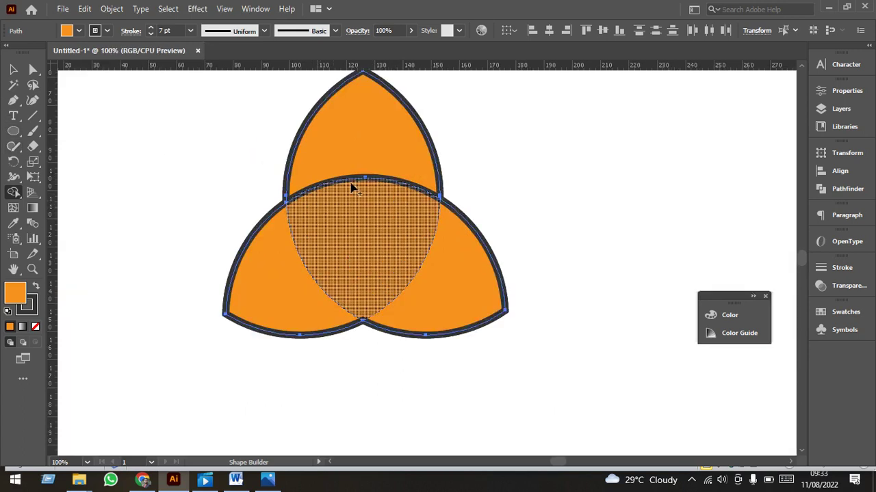
# Step: Try to merge the upper petal with the central area using the Shape Builder Tool
pyautogui.moveTo(358, 152)
pyautogui.mouseDown()
pyautogui.moveTo(355, 241)
pyautogui.moveTo(342, 229)
pyautogui.mouseUp()
pyautogui.hotkey('ctrl', 'z')
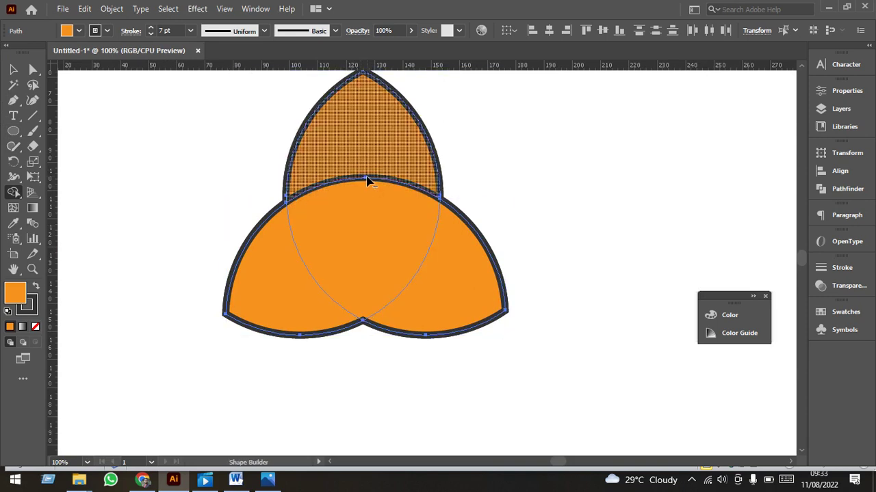
pyautogui.moveTo(367, 180); pyautogui.dragTo(373, 219)
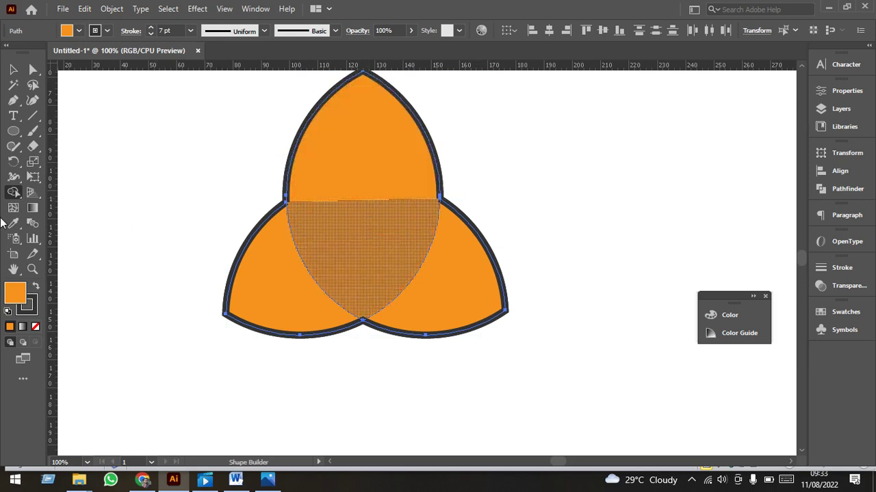
pyautogui.click(12, 70)
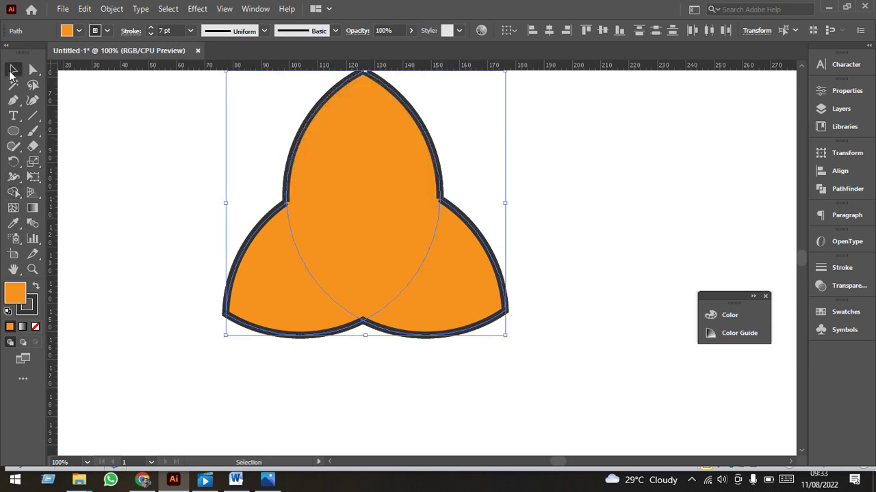
pyautogui.click(180, 208)
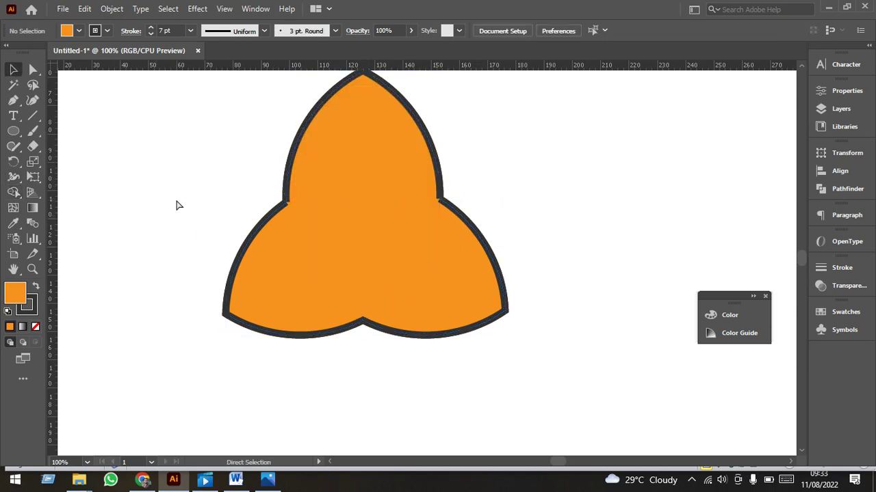
pyautogui.hotkey('ctrl', 'a')
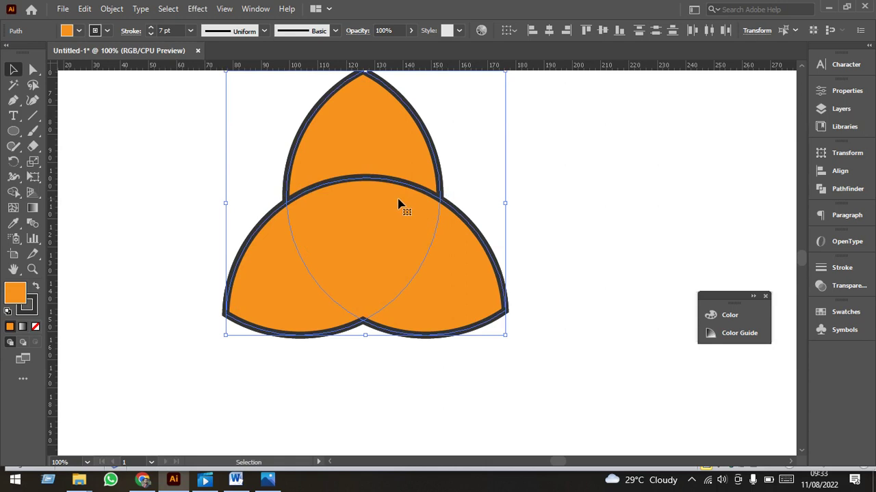
# Step: Merge the three petals and the central area into one trefoil with the Shape Builder Tool and deselect it
pyautogui.click(363, 149)
pyautogui.click(264, 172)
pyautogui.hotkey('ctrl', 'a')
pyautogui.hotkey('shift', 'm')
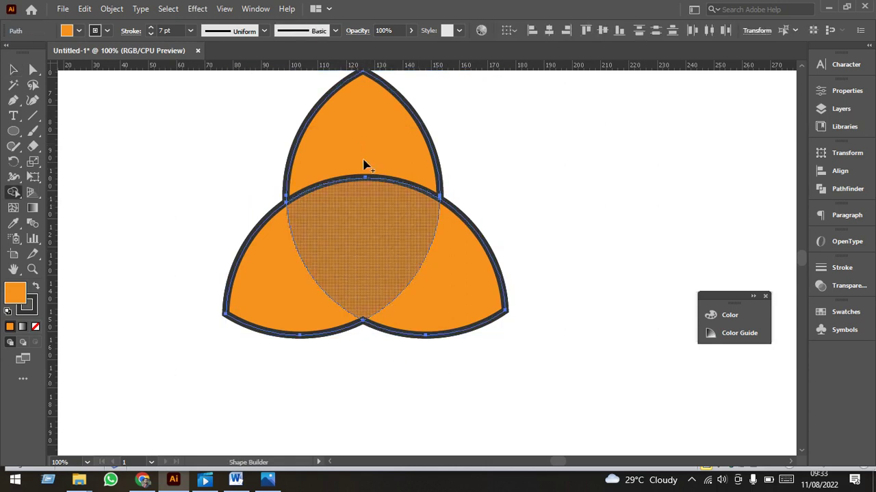
pyautogui.moveTo(367, 150); pyautogui.dragTo(365, 255)
pyautogui.moveTo(294, 289)
pyautogui.mouseDown()
pyautogui.moveTo(363, 274)
pyautogui.moveTo(461, 293)
pyautogui.moveTo(451, 294)
pyautogui.mouseUp()
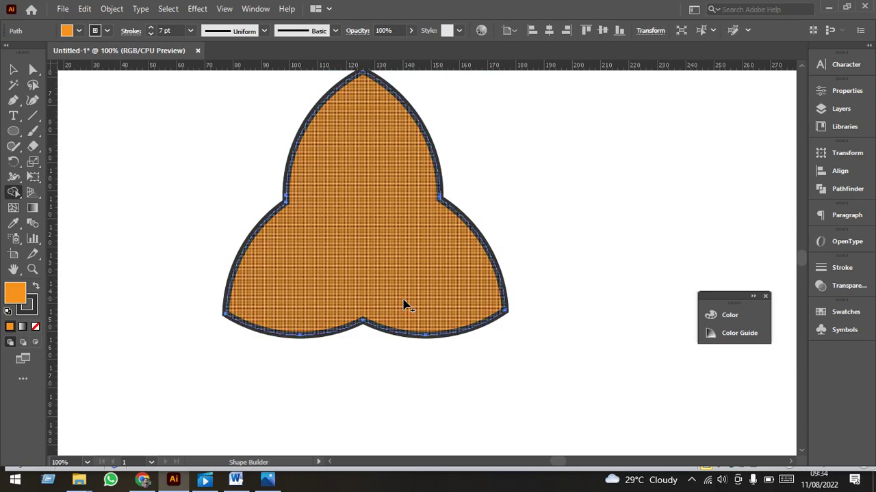
pyautogui.click(13, 70)
pyautogui.click(480, 344)
# Step: Move the orange trefoil closer to the middle of the artboard and deselect it
pyautogui.scroll(-3, 480, 344)
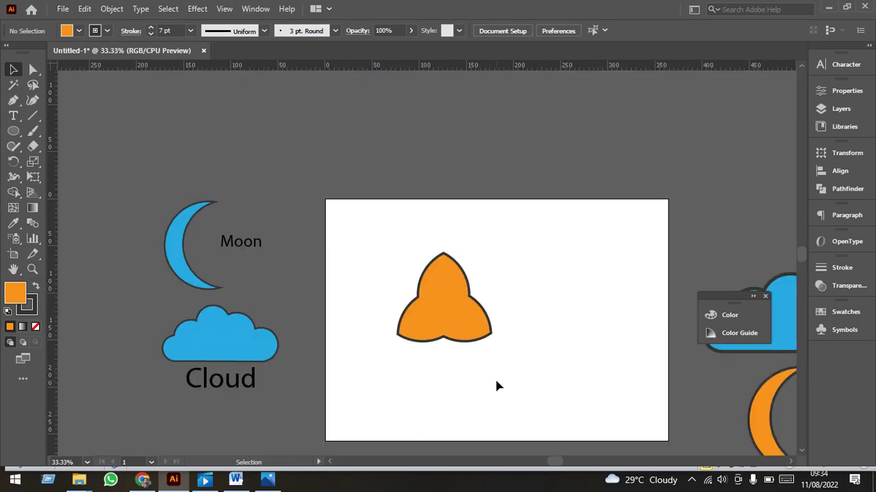
pyautogui.press('space')
pyautogui.moveTo(504, 387); pyautogui.dragTo(384, 343)
pyautogui.moveTo(361, 296); pyautogui.dragTo(364, 286)
pyautogui.click(401, 387)
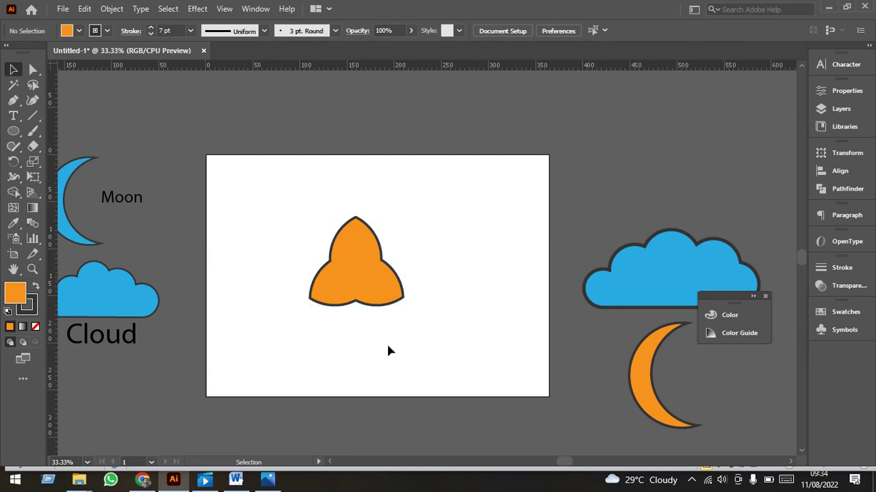
# Step: Copy the cloud's blue fill and 10 pt stroke onto the trefoil with the Eyedropper Tool and deselect it
pyautogui.scroll(2, 380, 329)
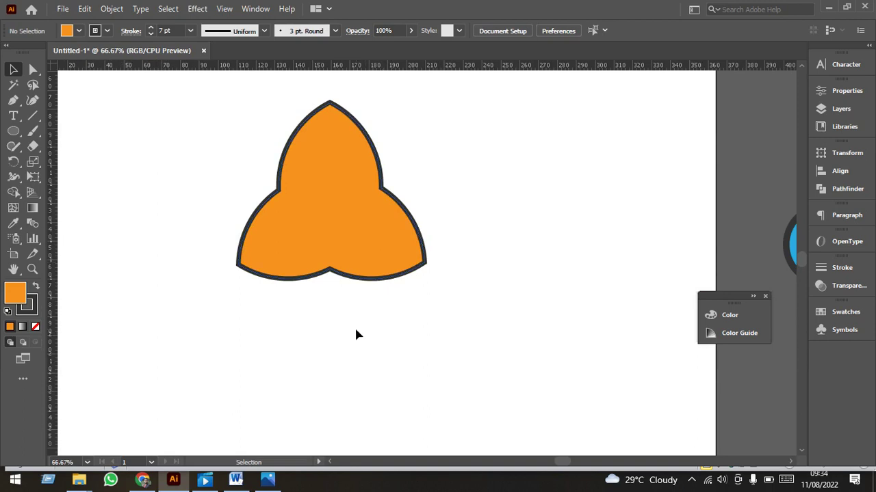
pyautogui.scroll(-3, 359, 331)
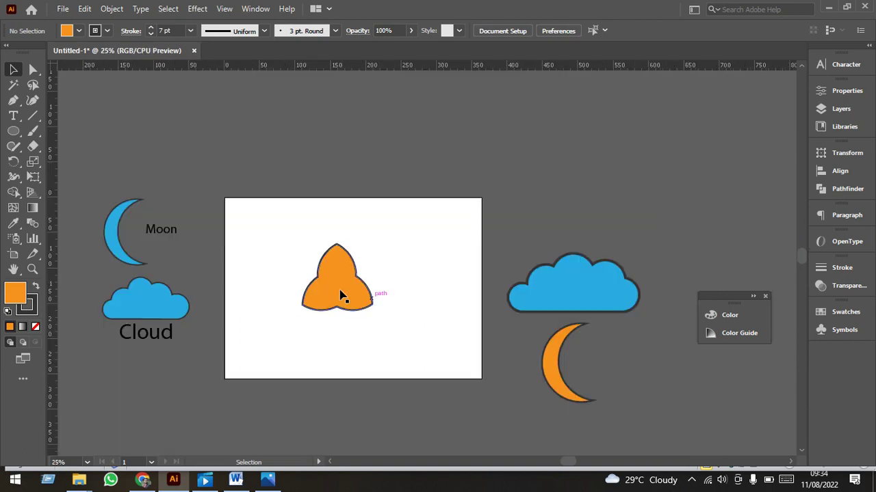
pyautogui.click(358, 299)
pyautogui.click(592, 288)
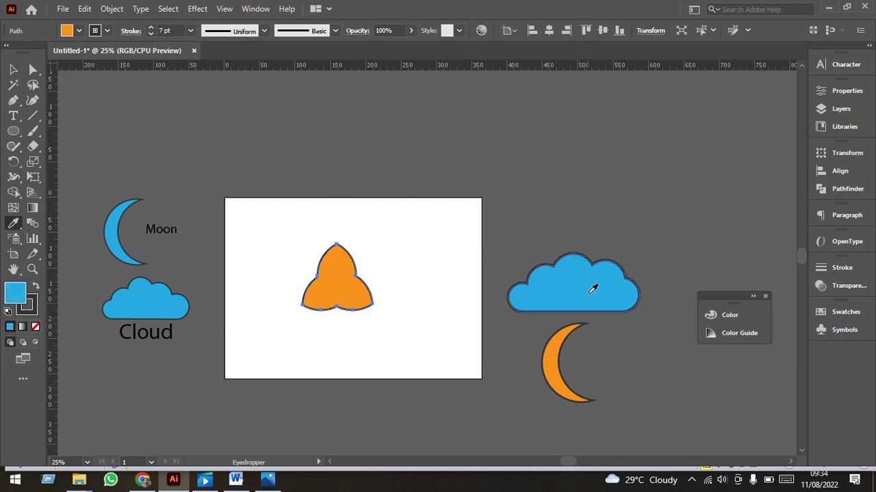
pyautogui.click(13, 69)
pyautogui.scroll(1, 393, 385)
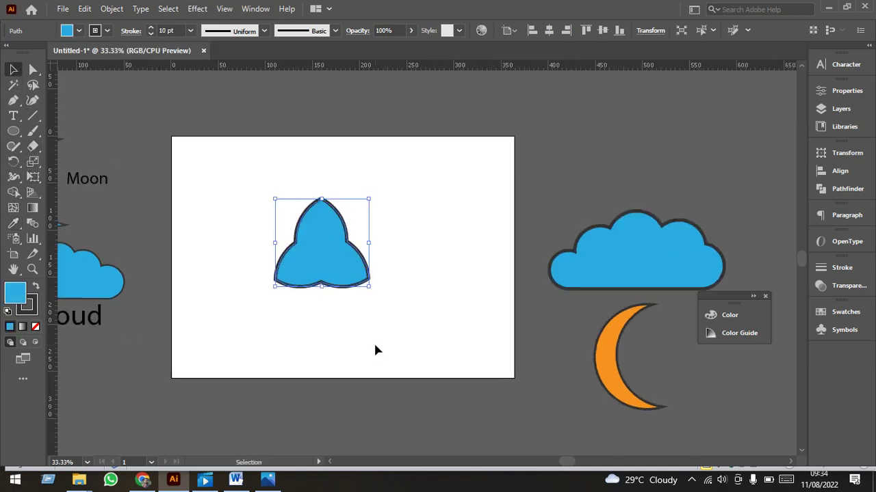
pyautogui.click(373, 350)
# Step: Move the trefoil to the artboard's upper left and place the cloud beside it, scaled down slightly
pyautogui.moveTo(323, 267); pyautogui.dragTo(242, 213)
pyautogui.moveTo(646, 267); pyautogui.dragTo(398, 221)
pyautogui.moveTo(473, 246); pyautogui.dragTo(455, 237)
# Step: Place the crescent moon below the other two icons and adjust the spacing of the cloud and trefoil
pyautogui.moveTo(606, 381); pyautogui.dragTo(303, 327)
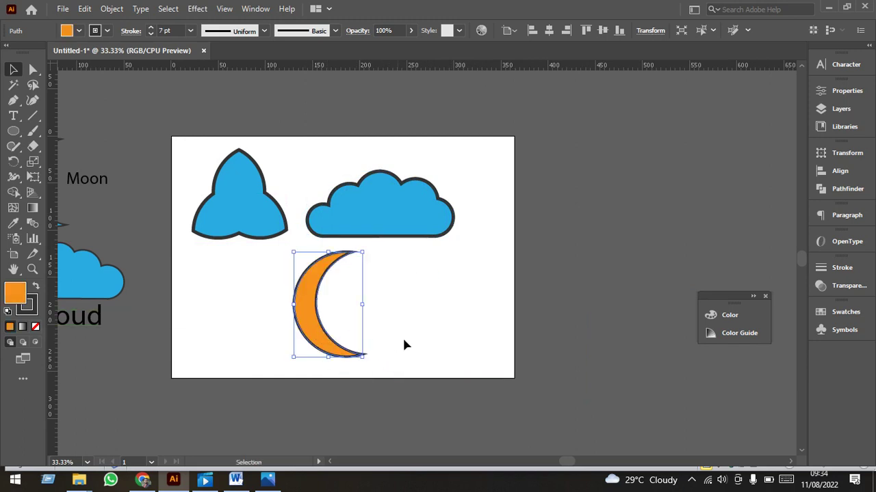
pyautogui.moveTo(379, 204); pyautogui.dragTo(403, 210)
pyautogui.moveTo(255, 221); pyautogui.dragTo(260, 229)
pyautogui.scroll(1, 365, 298)
pyautogui.moveTo(391, 307); pyautogui.dragTo(421, 353)
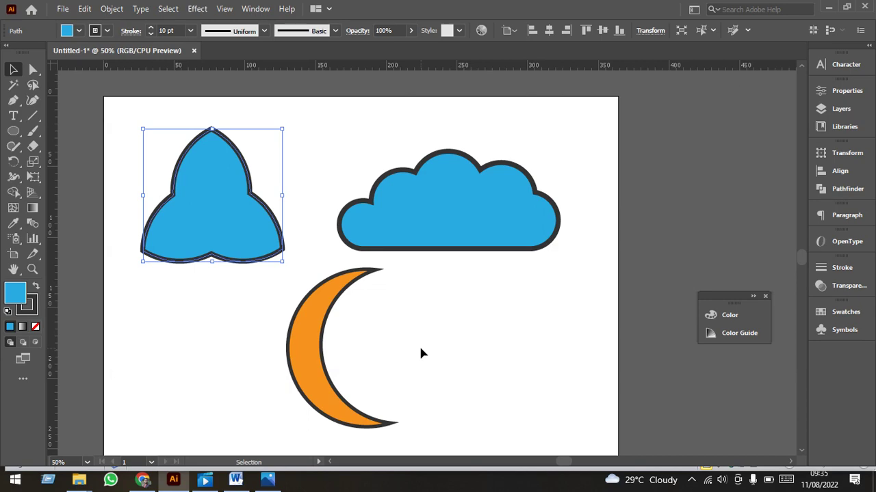
# Step: Minimize the open windows to show the desktop
pyautogui.click(828, 6)
pyautogui.click(813, 14)
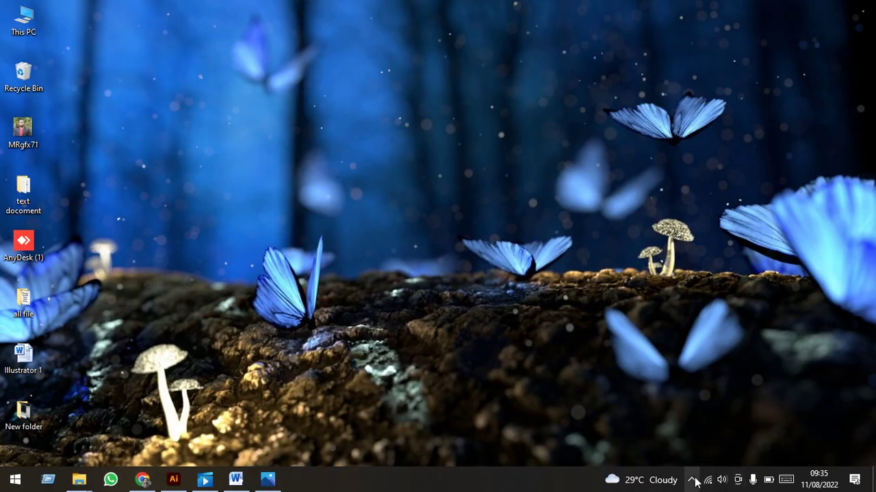